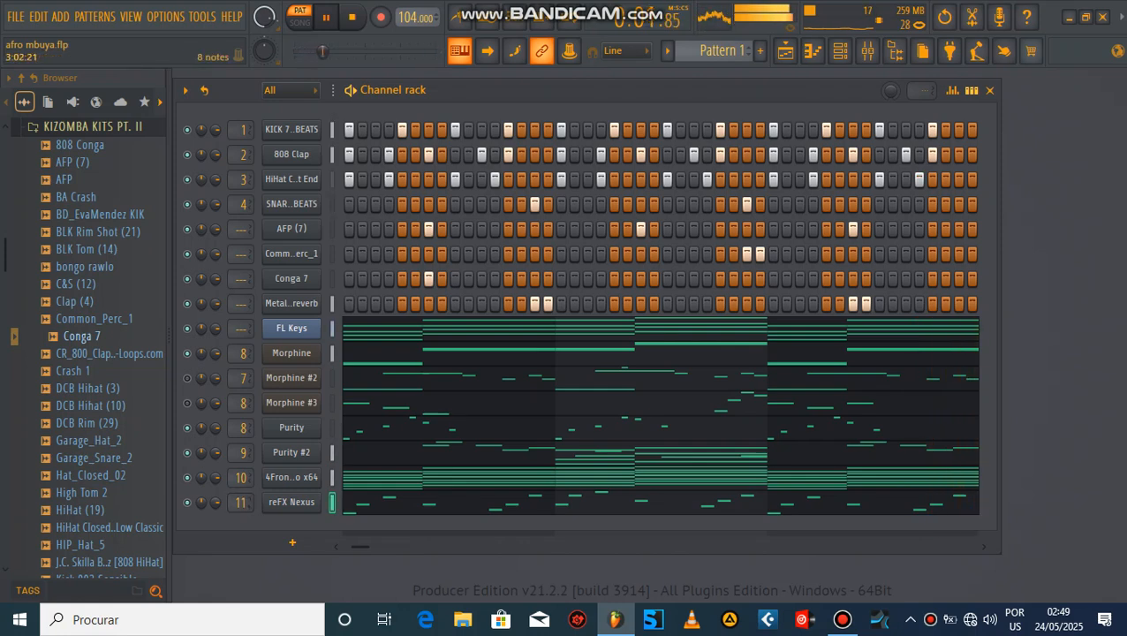
- Lower the volume fader of mixer Insert 11 slightly and close the mixer
left_click(866, 51)
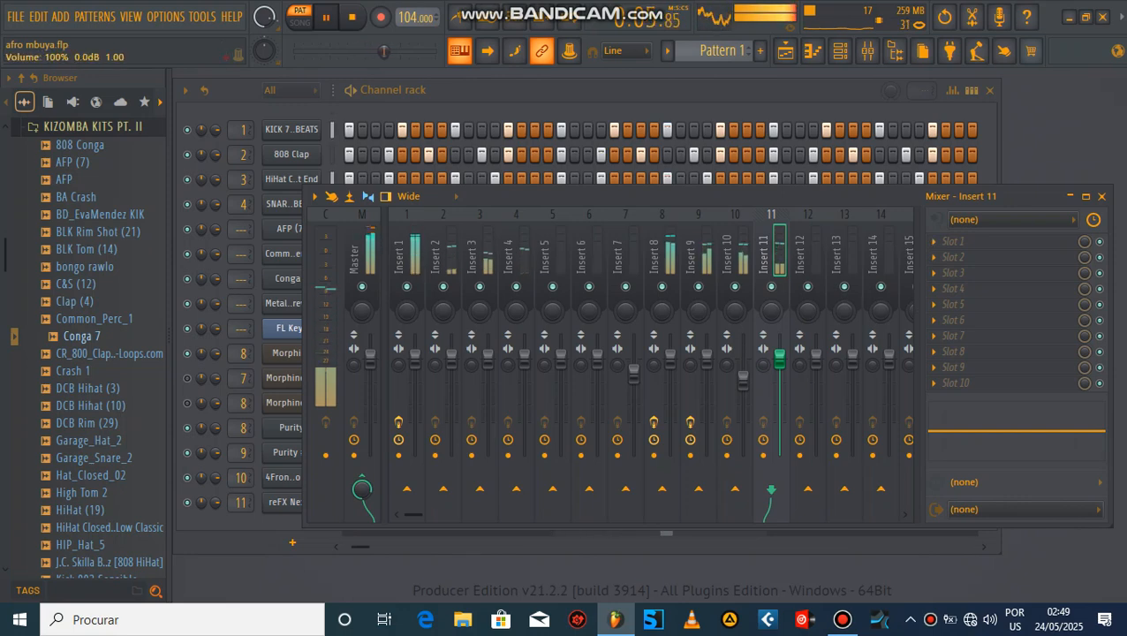
left_click_drag(779, 357, 779, 362)
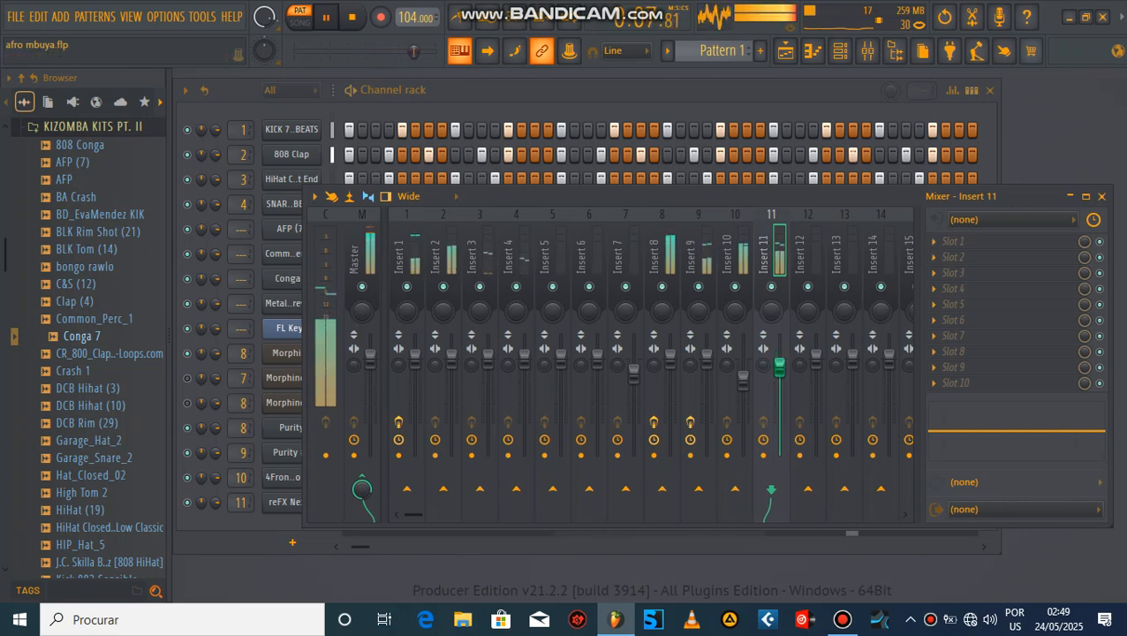
left_click(1101, 196)
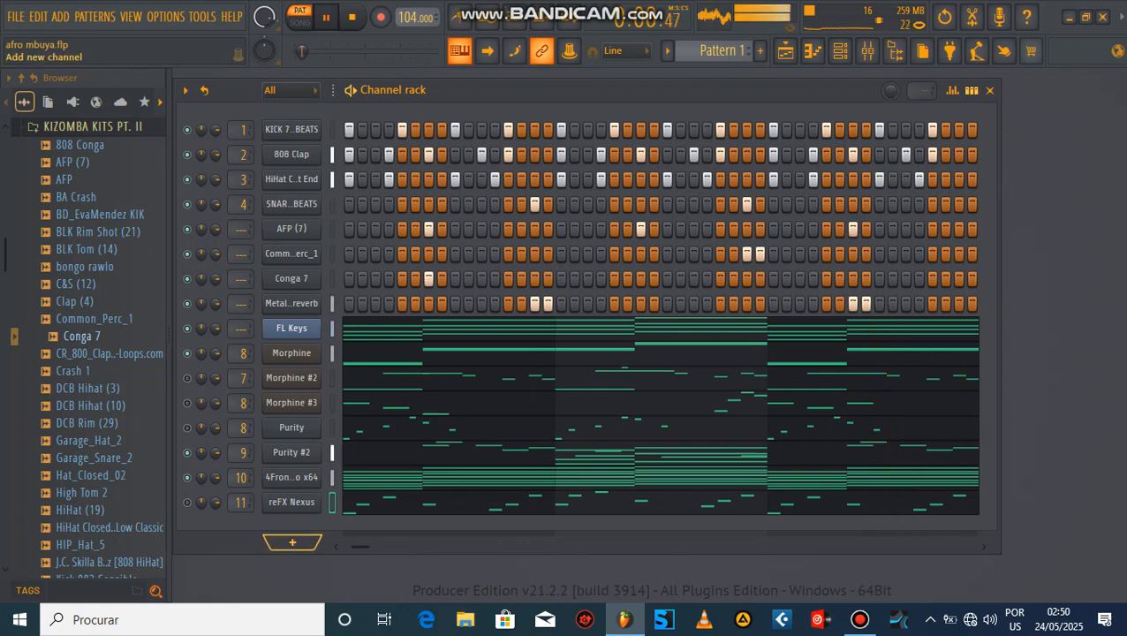
- Add a new Purity channel and load the Panflute preset from its Woodwind category
left_click(293, 542)
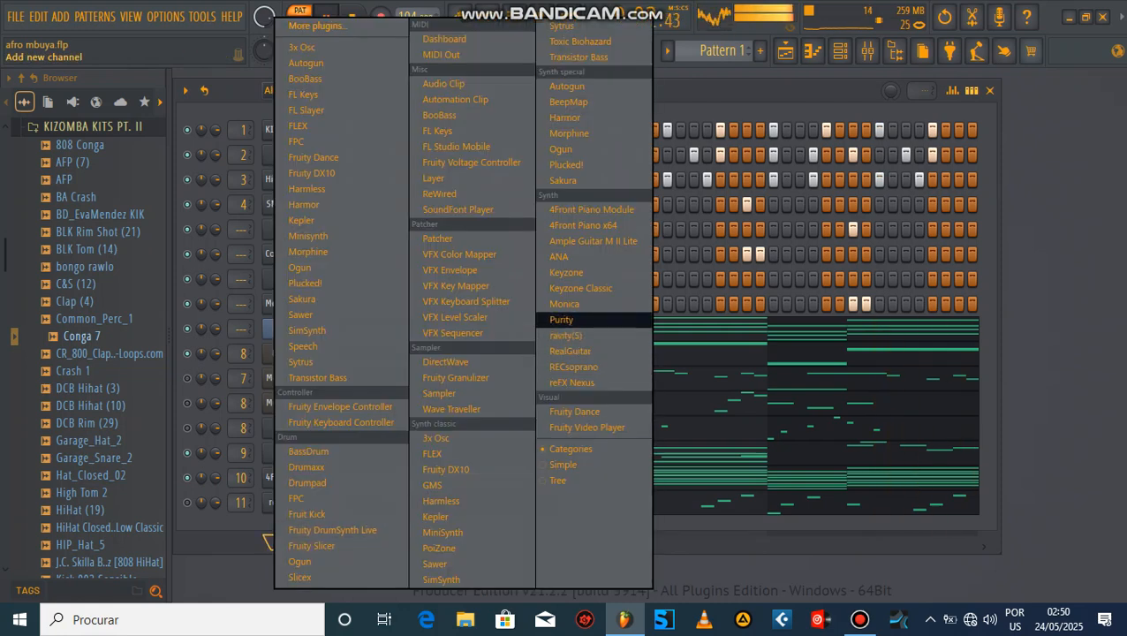
left_click(566, 320)
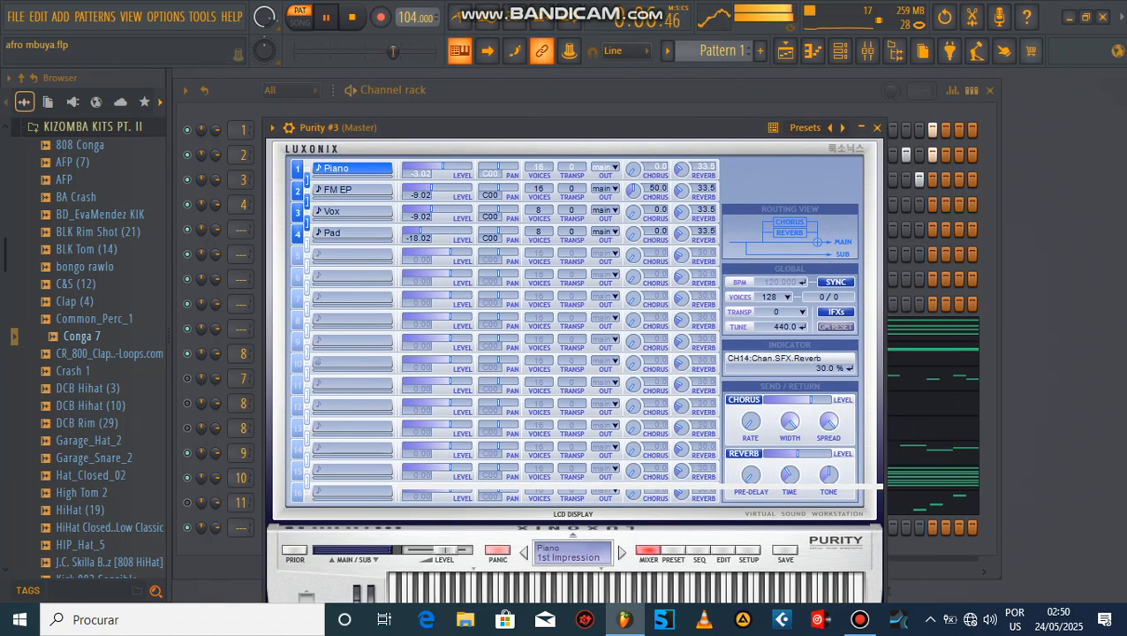
left_click(672, 549)
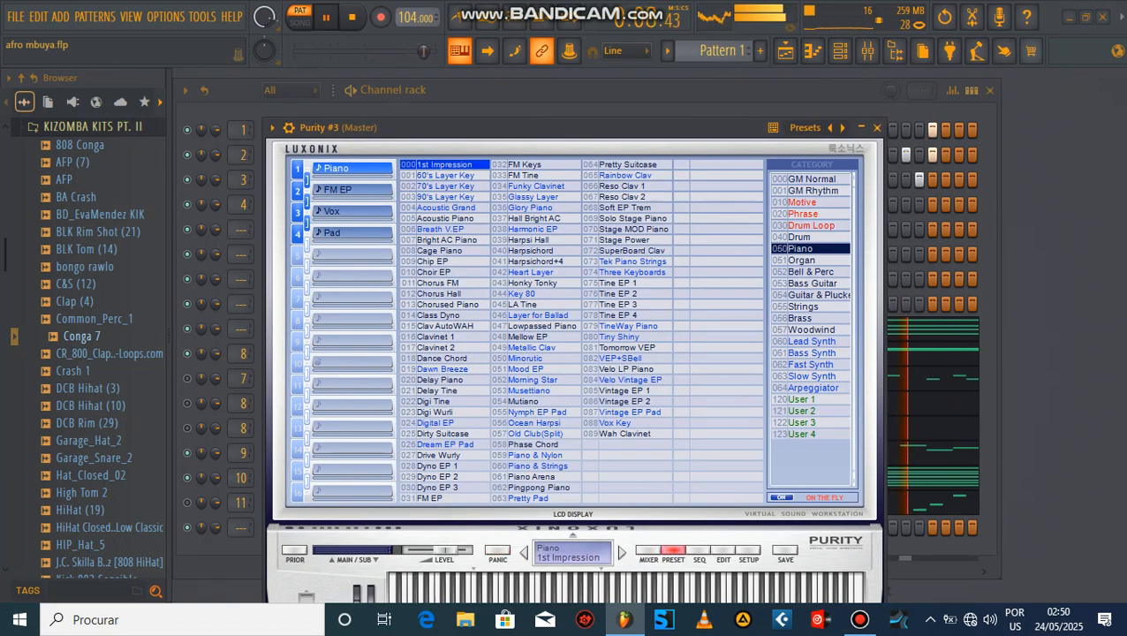
left_click(811, 329)
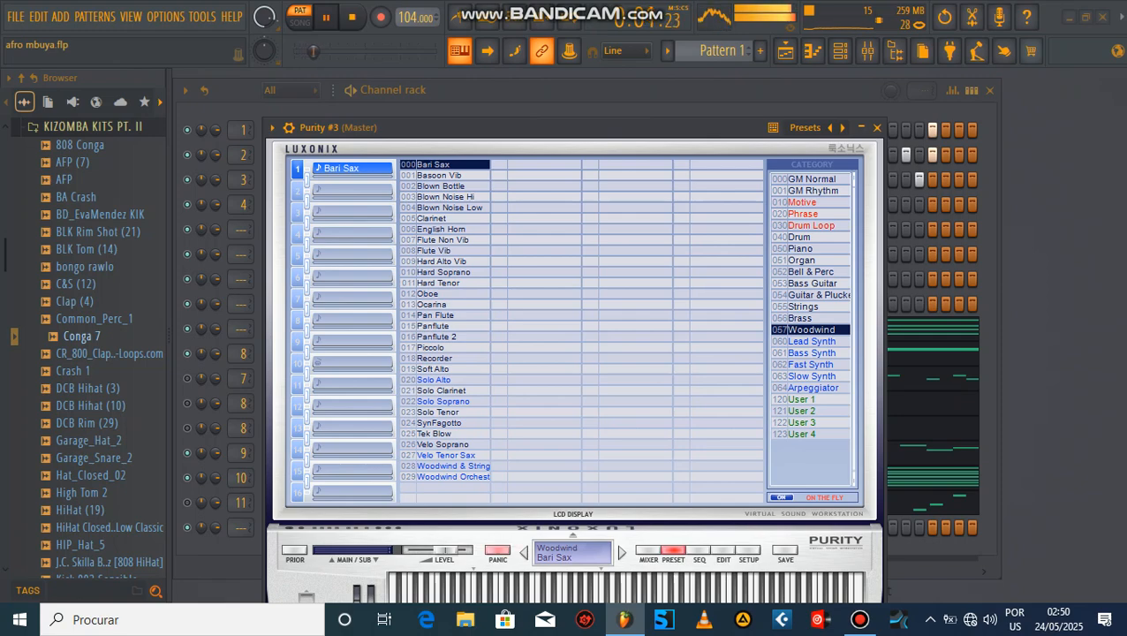
left_click(445, 326)
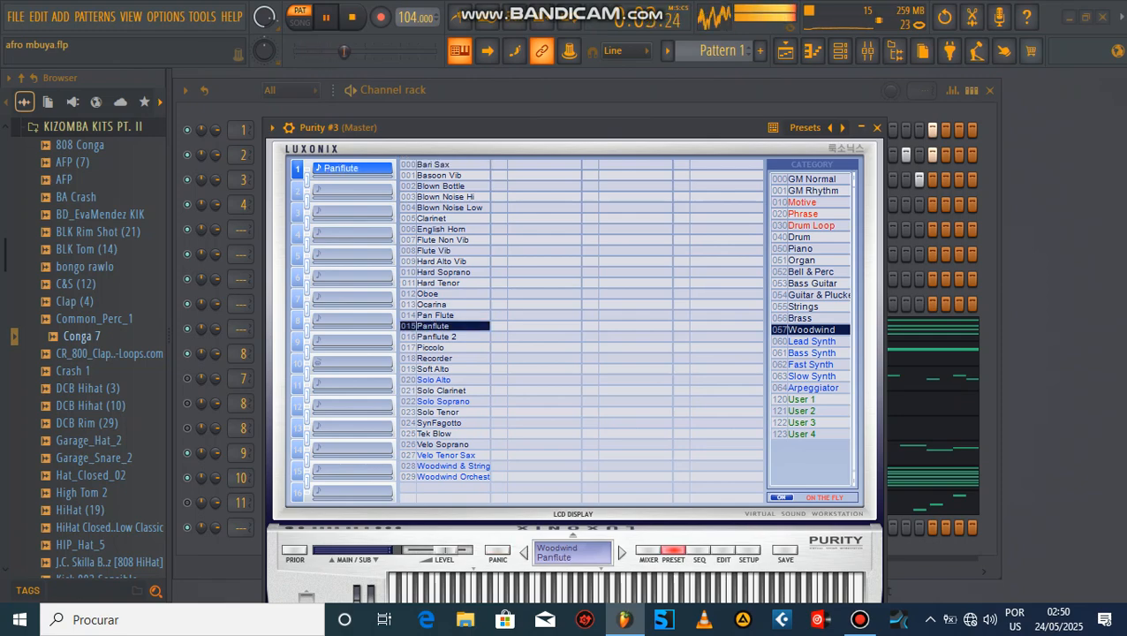
left_click(877, 127)
- In the new Purity channel's piano roll, draw a two-step A#5 note near the end of bar 1, followed by a one-step D6
right_click(320, 357)
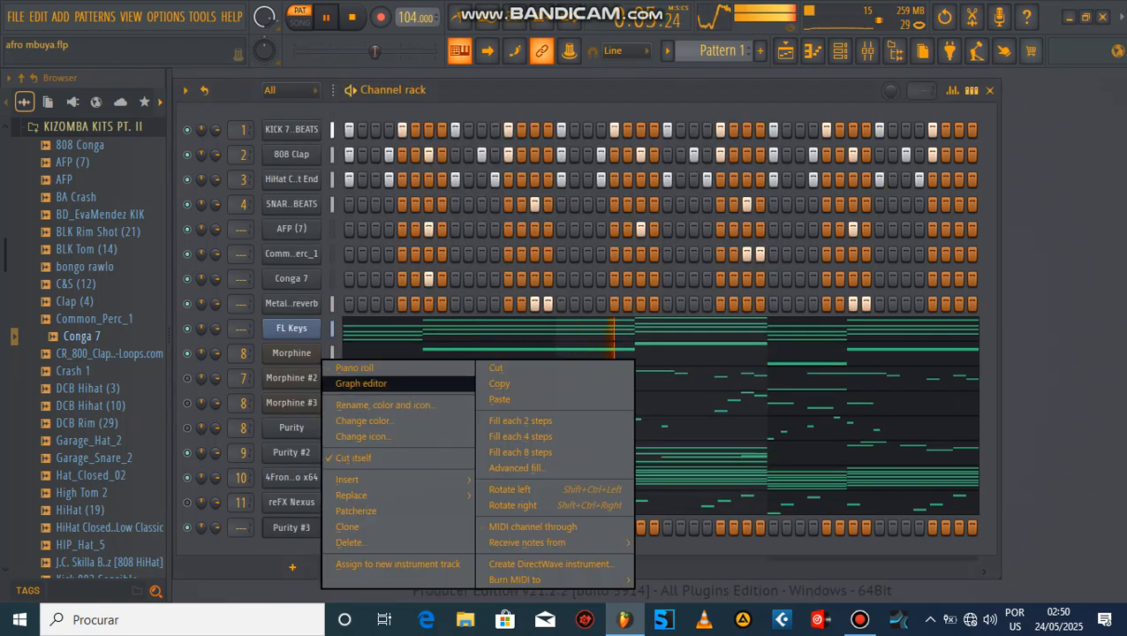
left_click(355, 367)
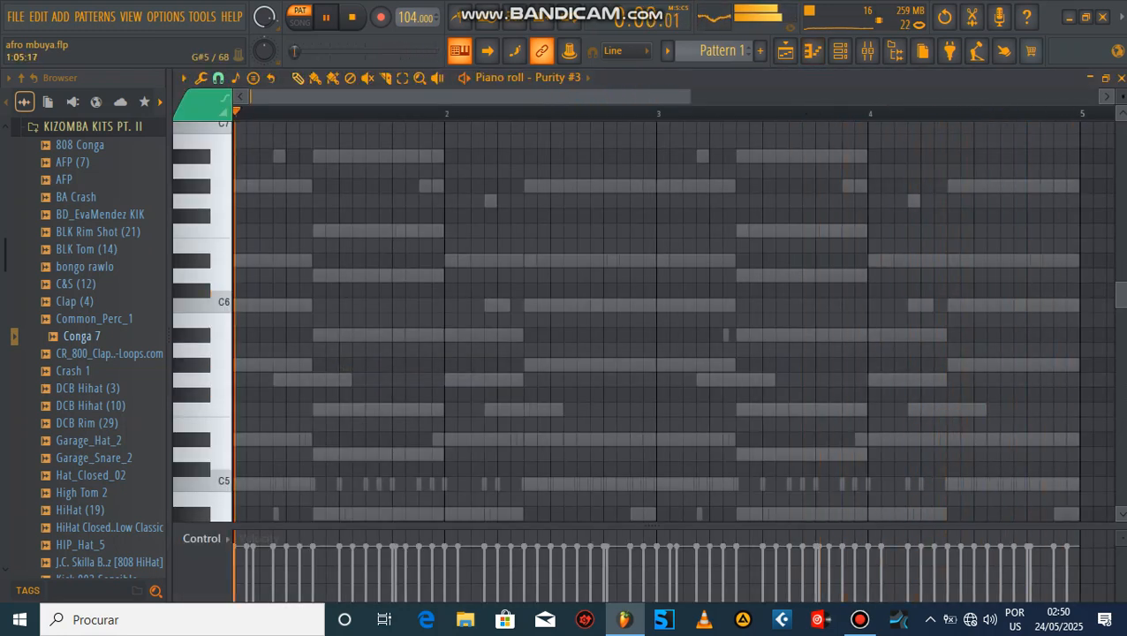
left_click(397, 335)
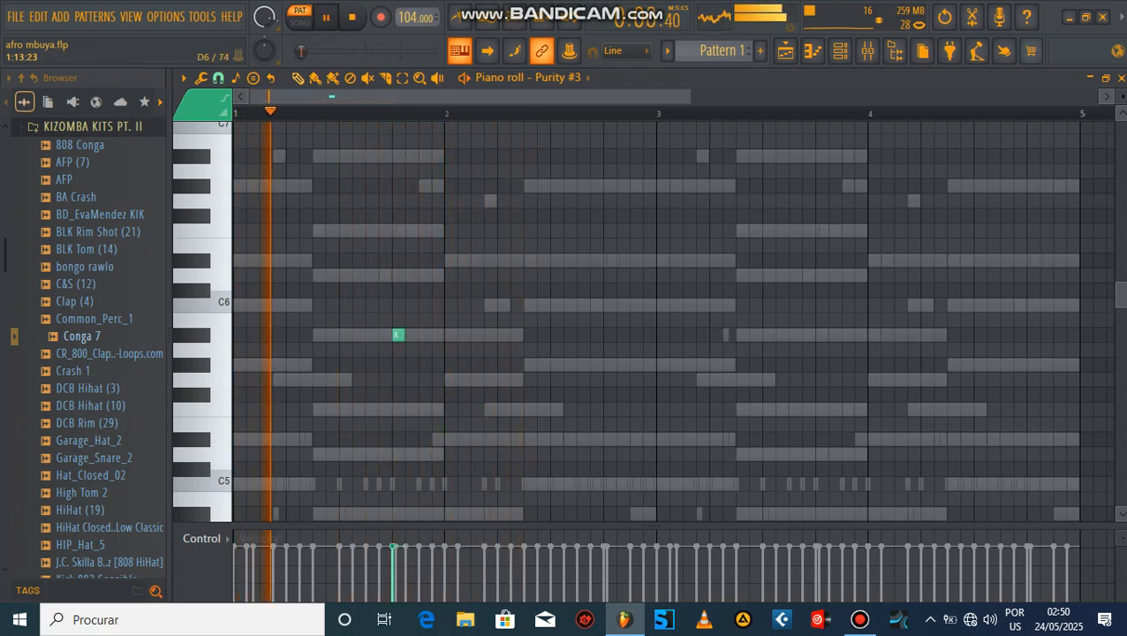
left_click(411, 274)
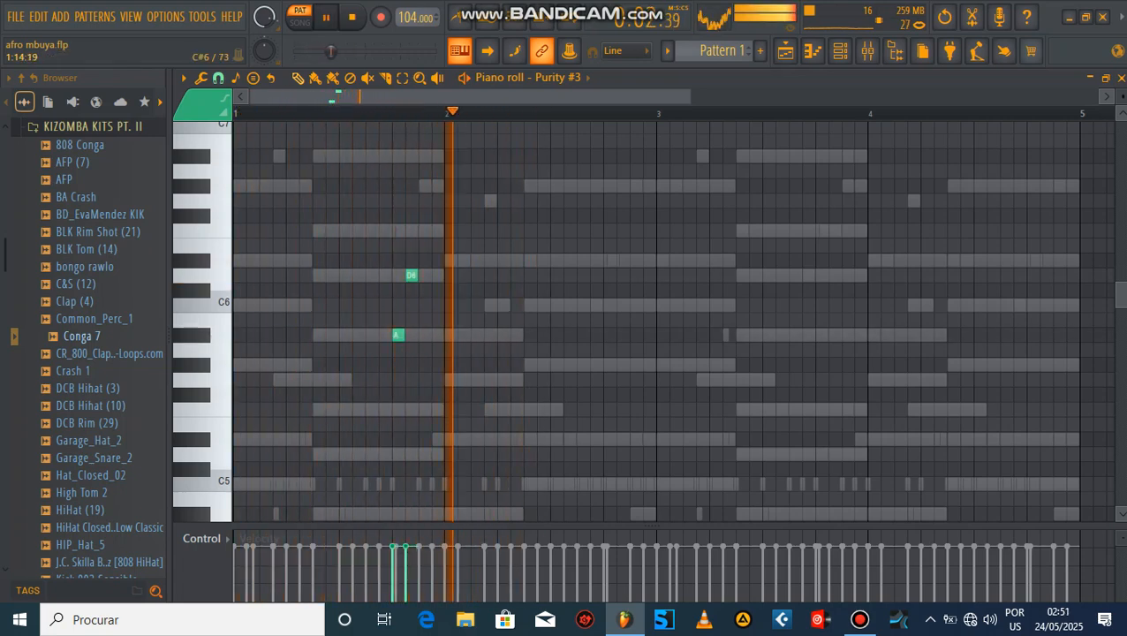
left_click_drag(402, 335, 416, 336)
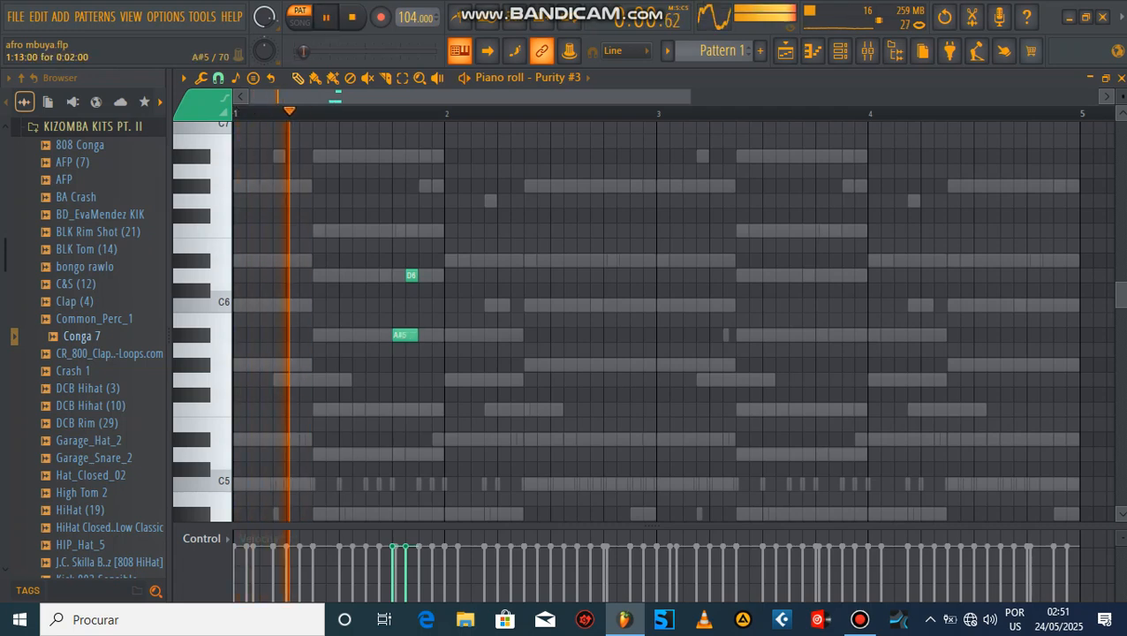
key("space")
left_click_drag(410, 276, 424, 276)
key("space")
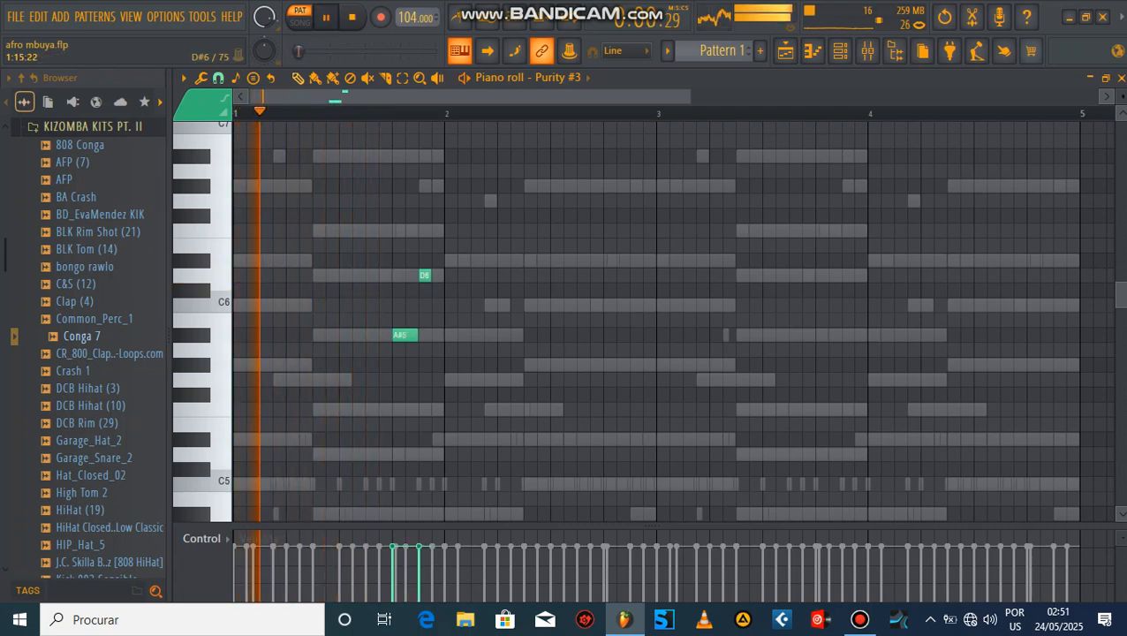
- Add a one-step F6 at the end of bar 1 and a four-step D#6 at the start of bar 2
left_click(437, 230)
left_click(449, 259)
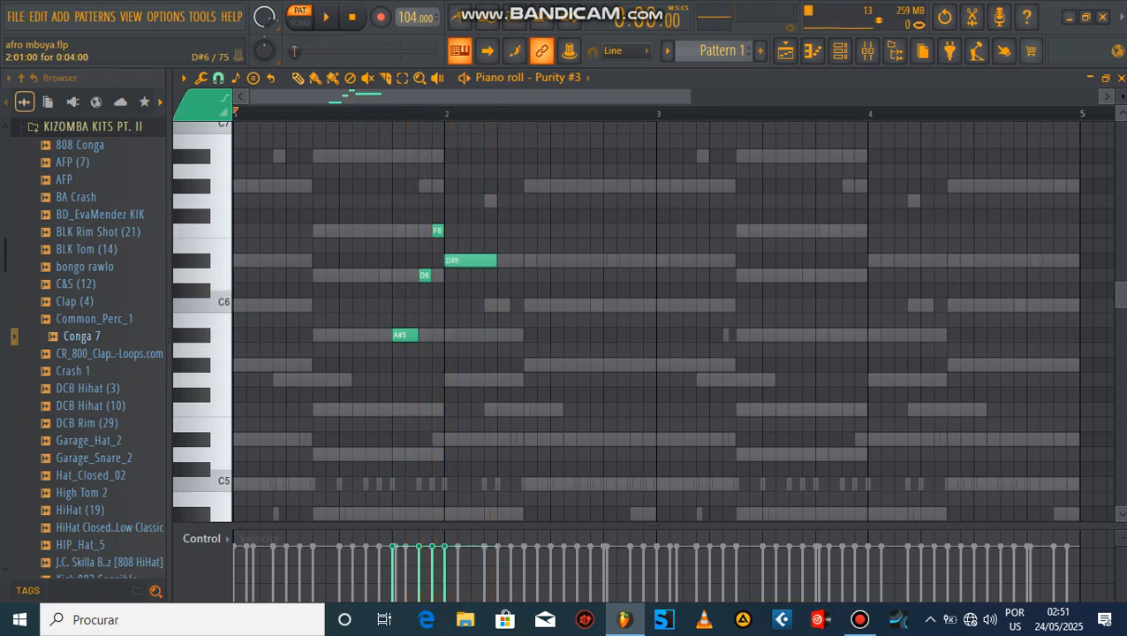
key("space")
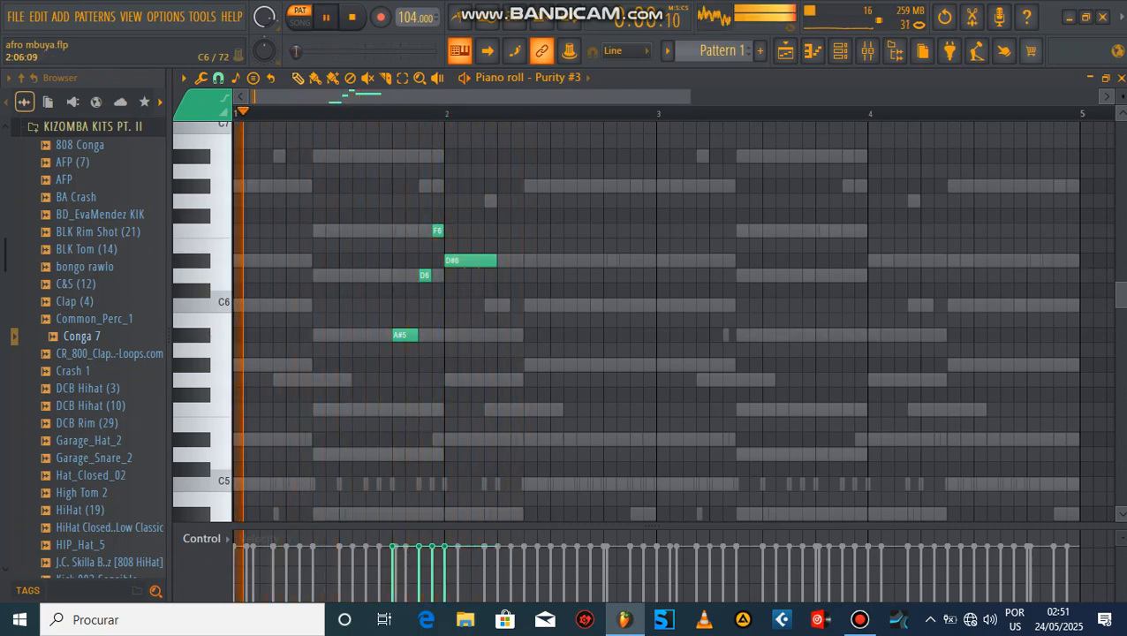
- After the D#6 in bar 2, add a one-step D6, a one-step C6 and a two-step C6
left_click(516, 305)
key("space")
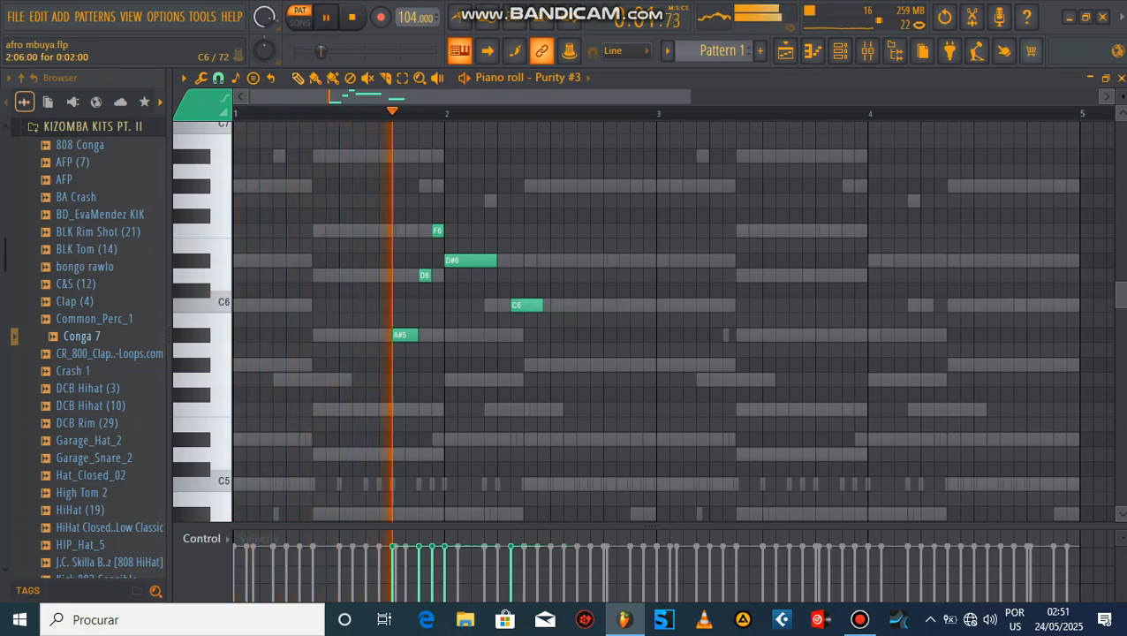
key("space")
key("space")
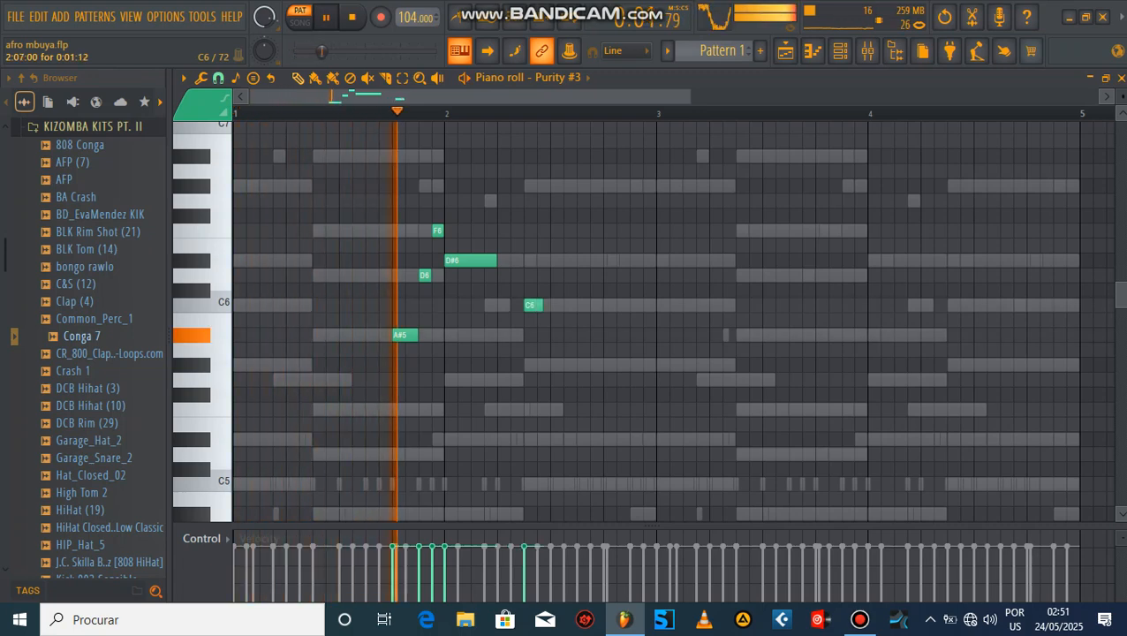
key("space")
key("space")
key("space")
left_click(503, 274)
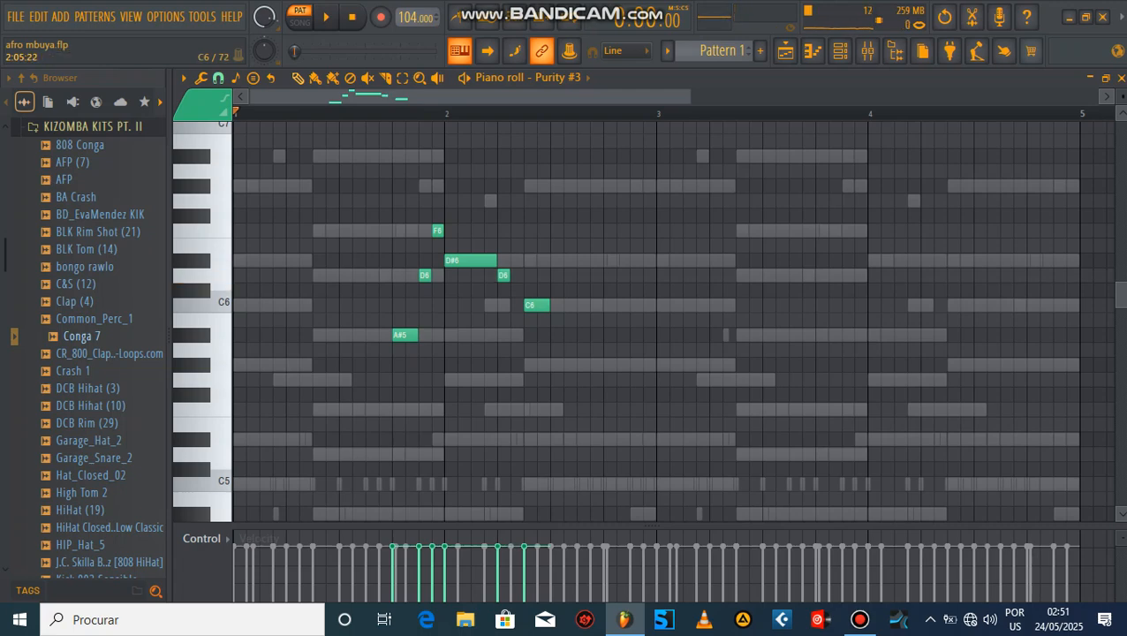
key("space")
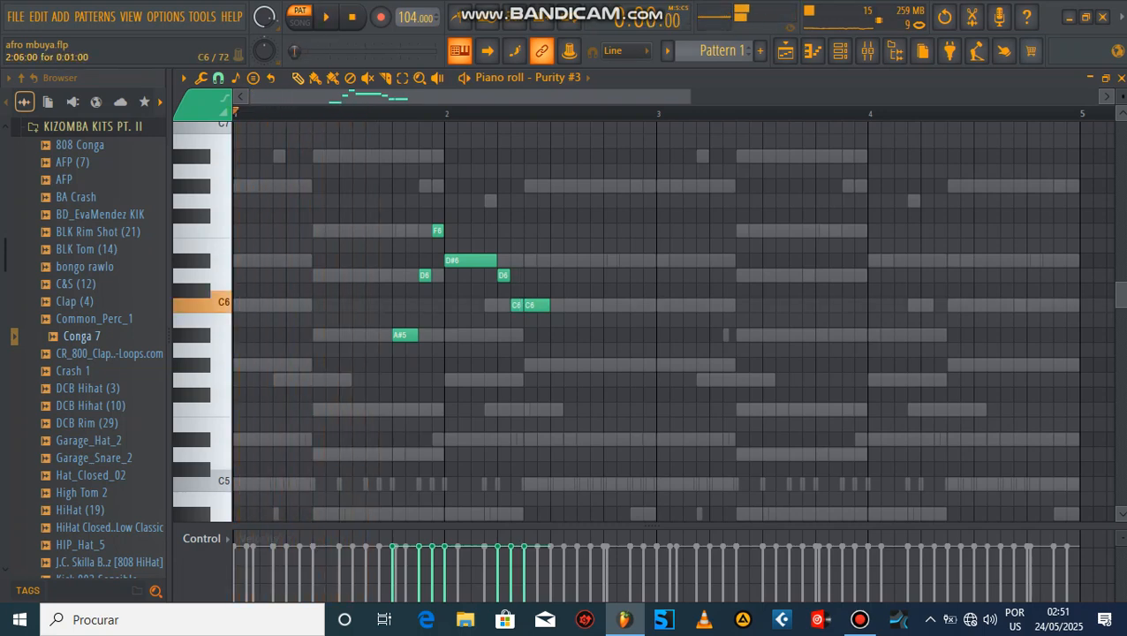
- Move the two-step C6 note down to G#5 and lengthen it to five steps
left_click_drag(534, 304, 534, 364)
key("space")
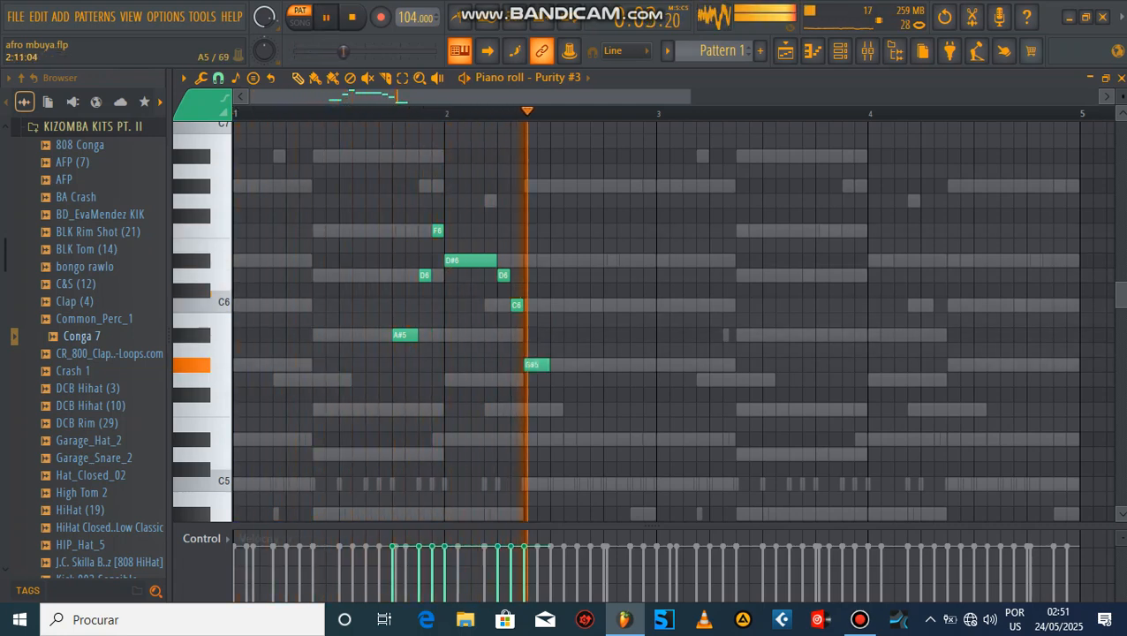
key("space")
key("space")
left_click_drag(549, 365, 589, 365)
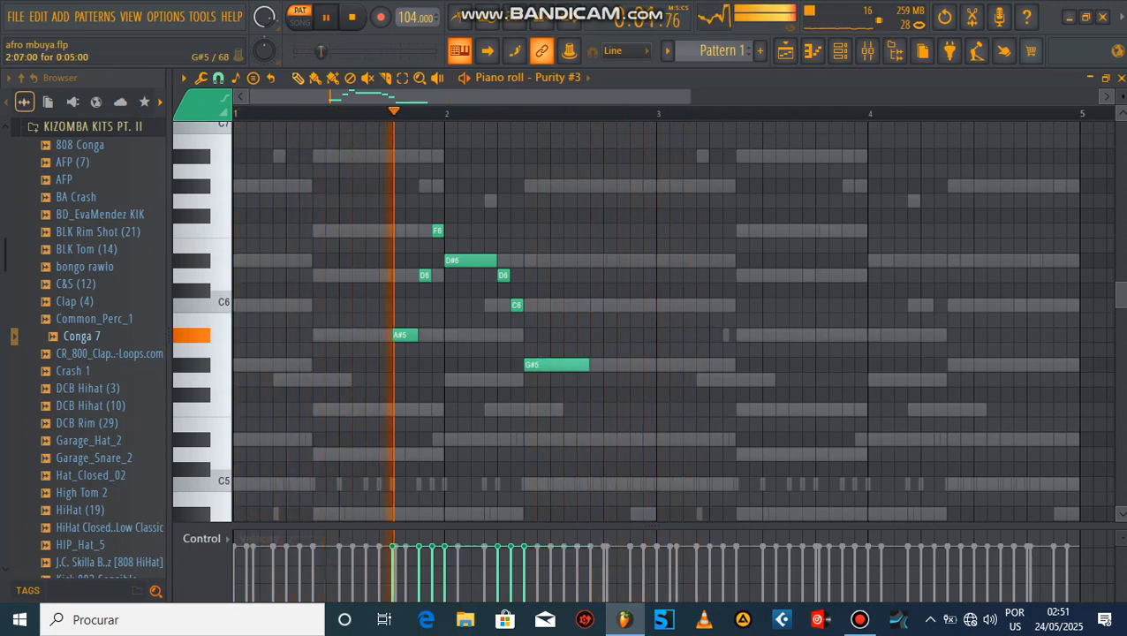
- Add short C6 and D#6 notes near the end of bar 2
left_click(606, 304)
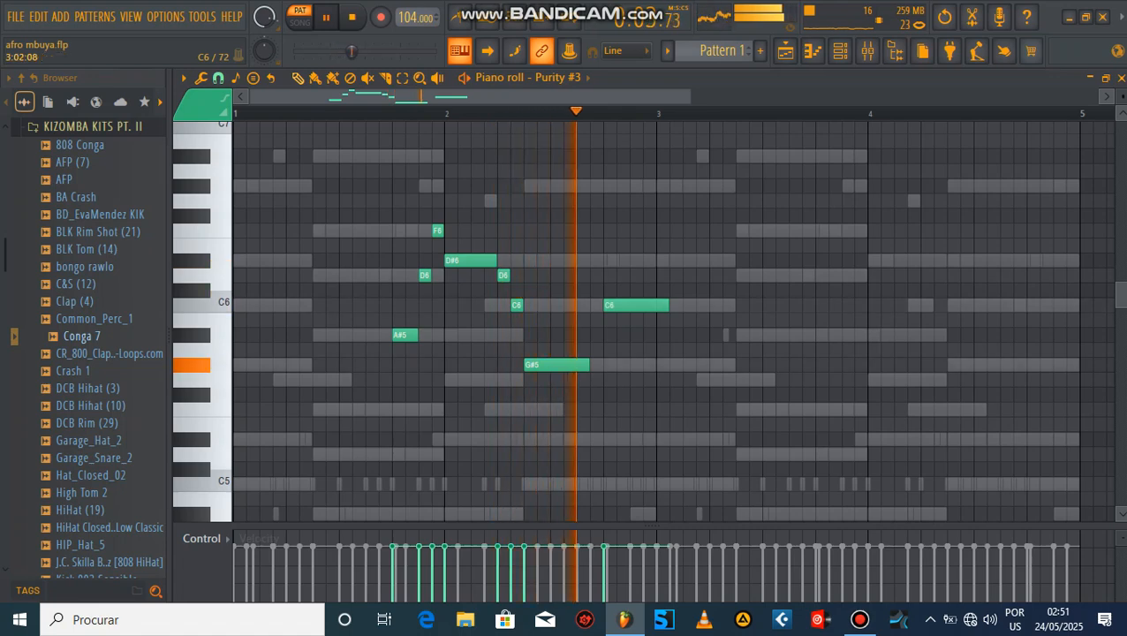
left_click_drag(666, 305, 618, 315)
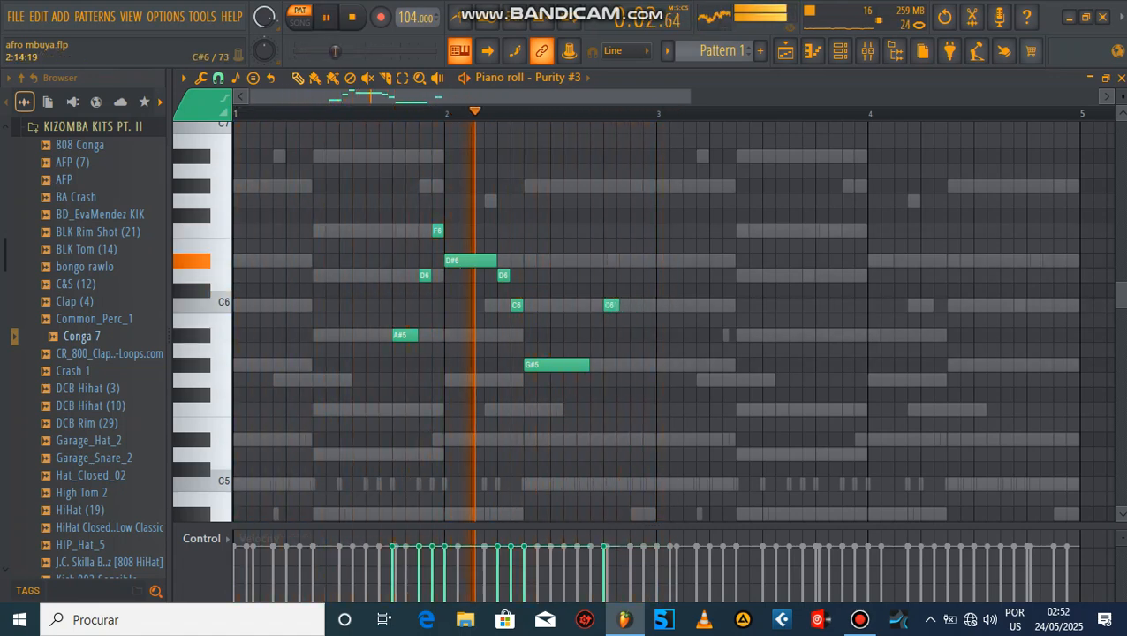
left_click(637, 261)
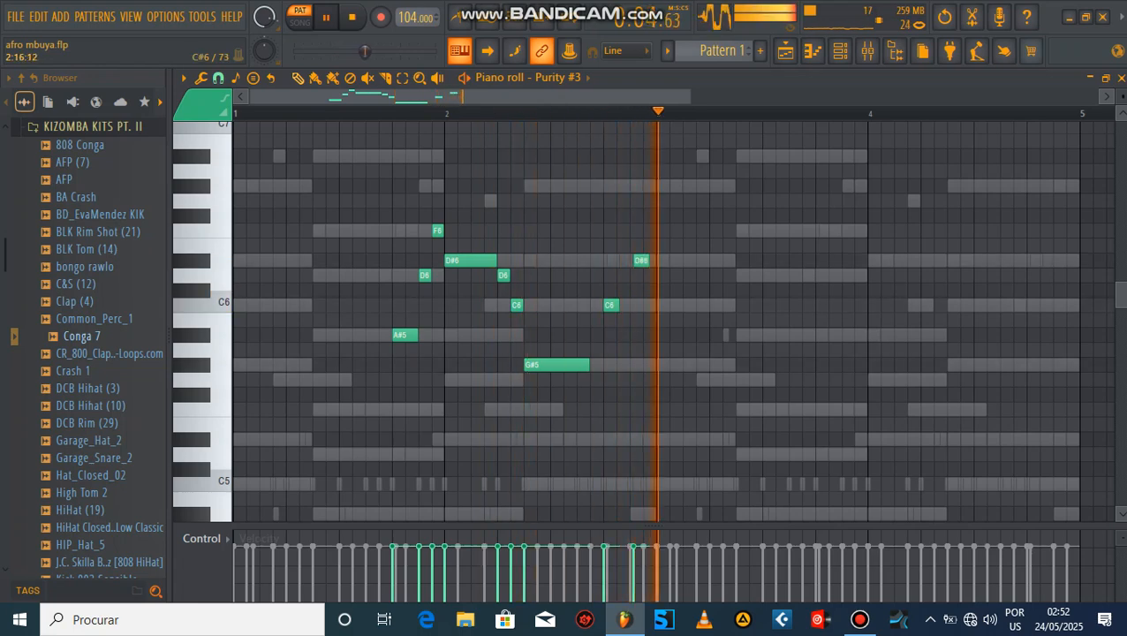
- Duplicate the melody phrase into bars 3 and 4, aligned like the original, and transpose all the notes down one octave
left_click_drag(657, 417, 310, 191)
key("ctrl+b")
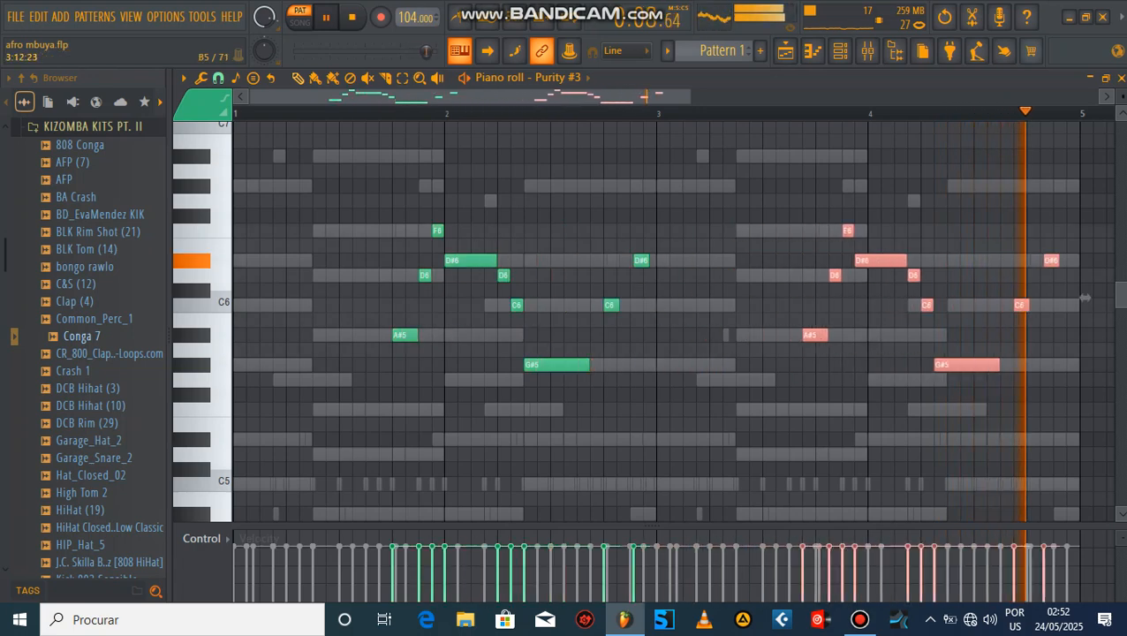
left_click_drag(880, 327, 828, 328)
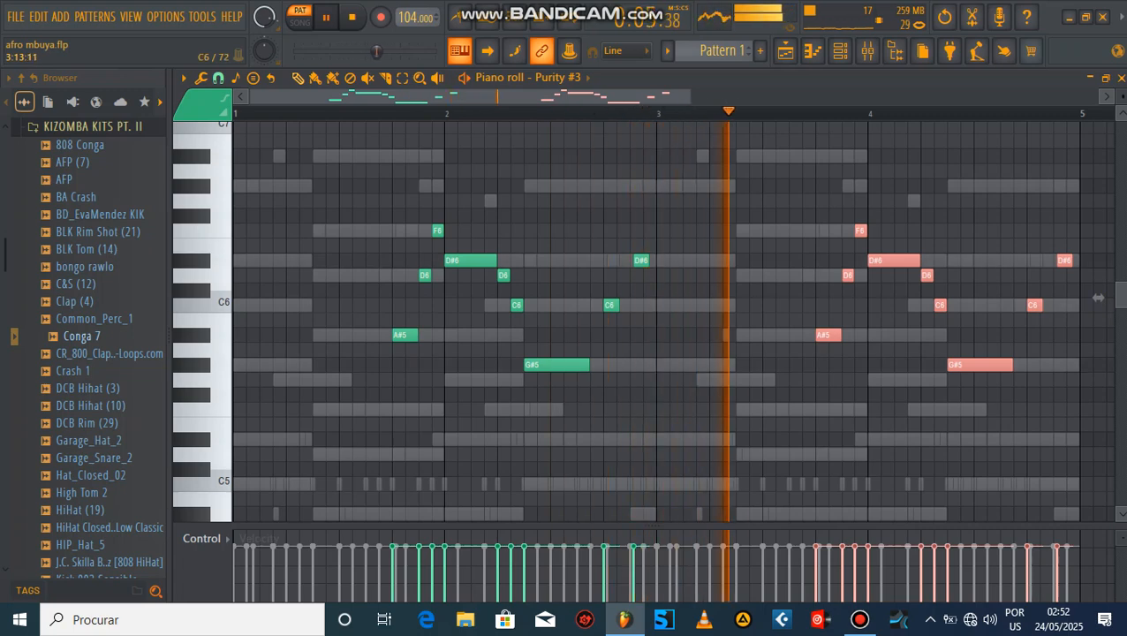
key("ctrl+a")
key("ctrl+Down")
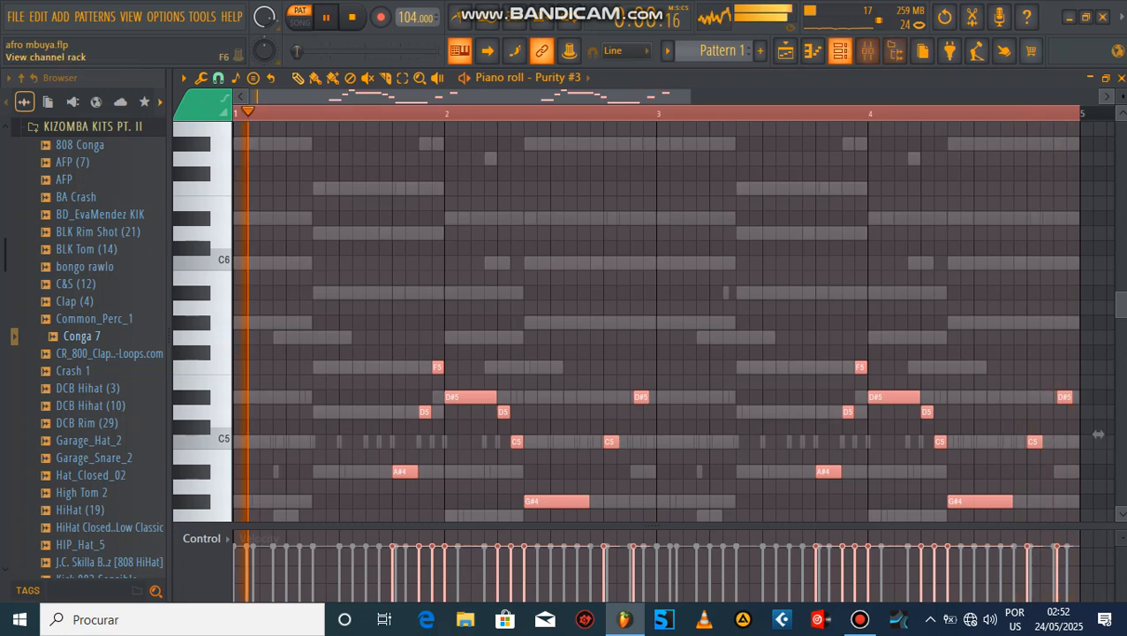
- Route the Purity #3 channel to mixer track 12 in the channel rack
left_click(840, 50)
double_click(244, 527)
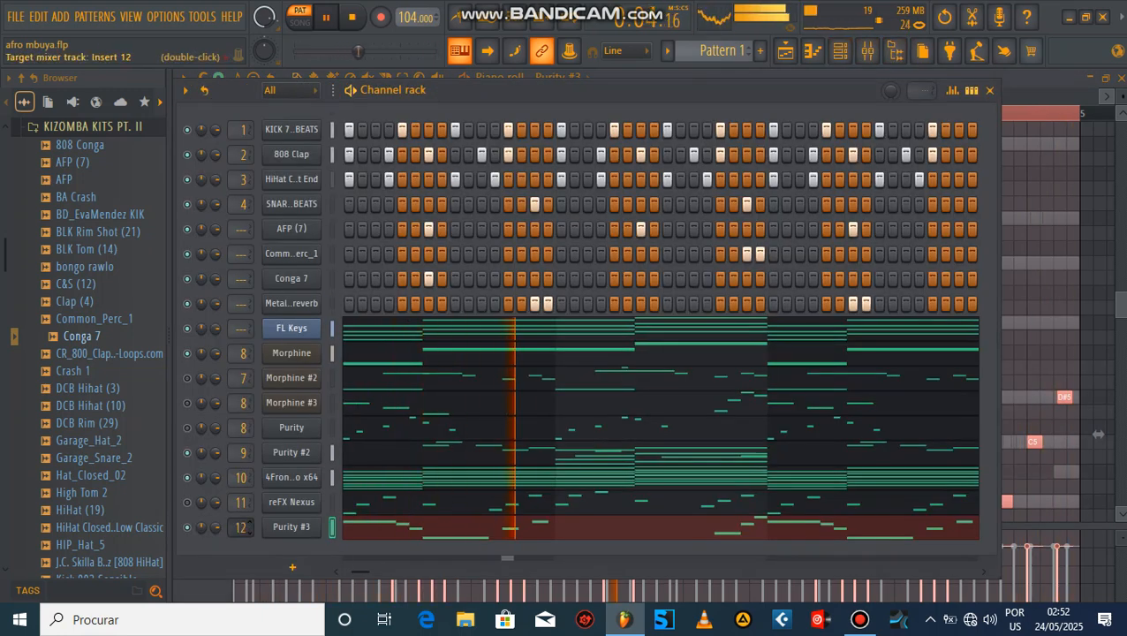
scroll(240, 526, "up", 5)
- Insert Fruity Compressor on mixer Insert 12 with threshold -56.6 dB, gain 5.6 dB and type Medium, and close the mixer
left_click(866, 51)
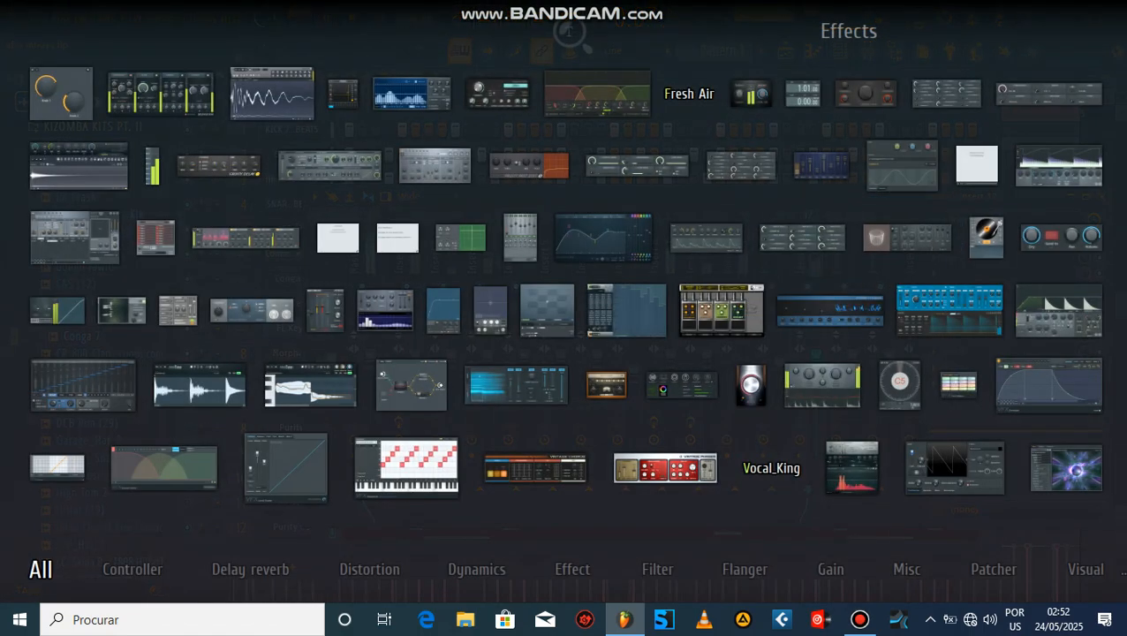
left_click(1048, 93)
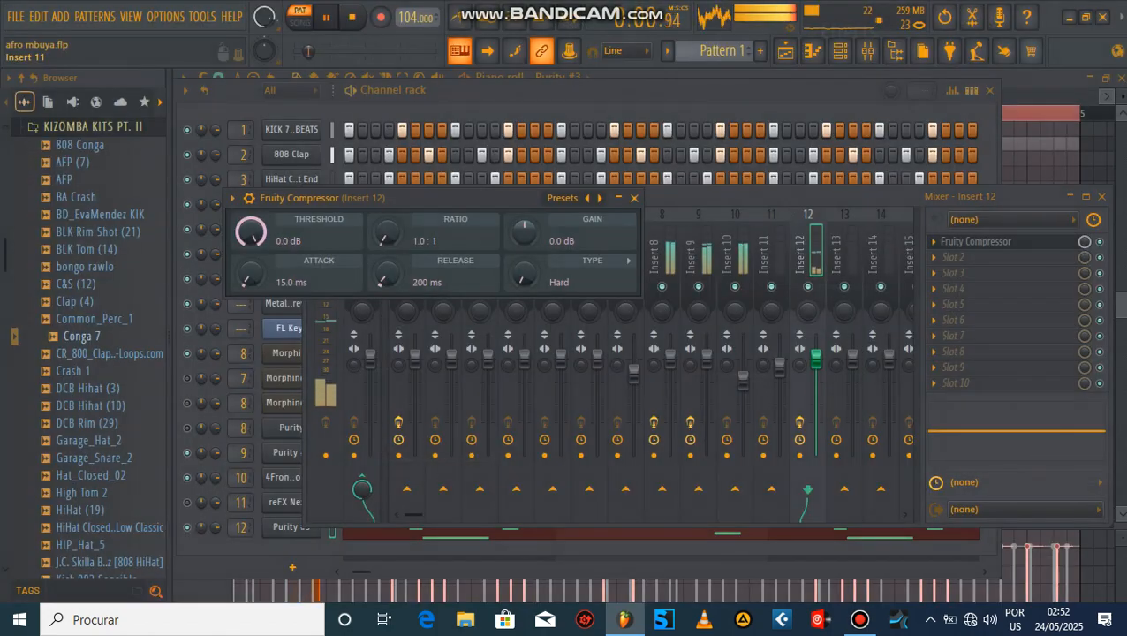
left_click_drag(524, 231, 524, 221)
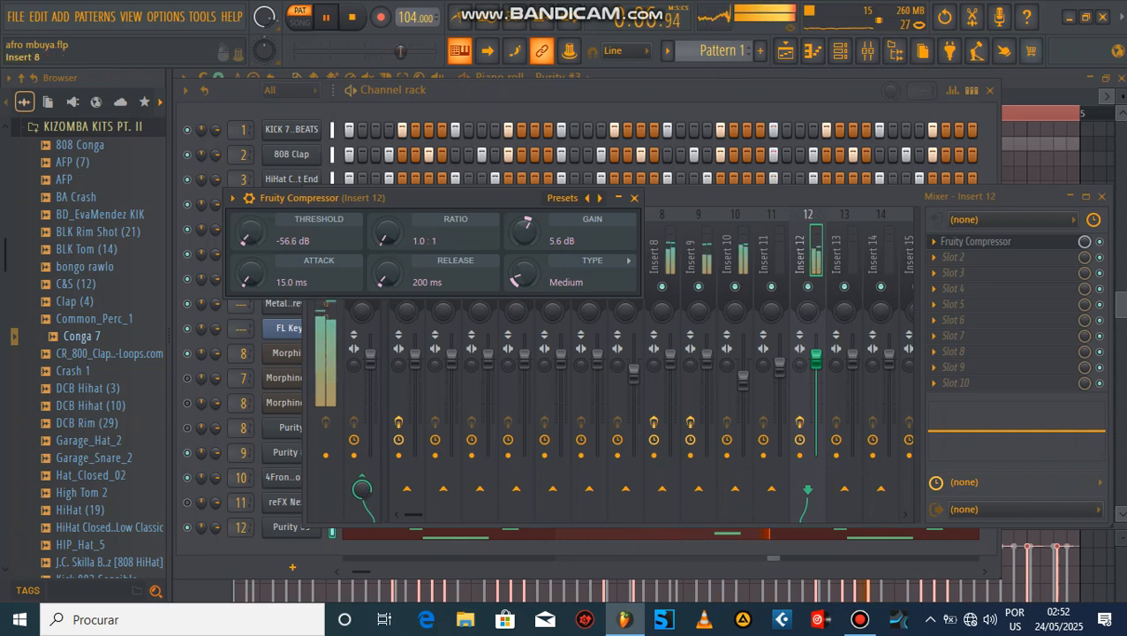
left_click(634, 198)
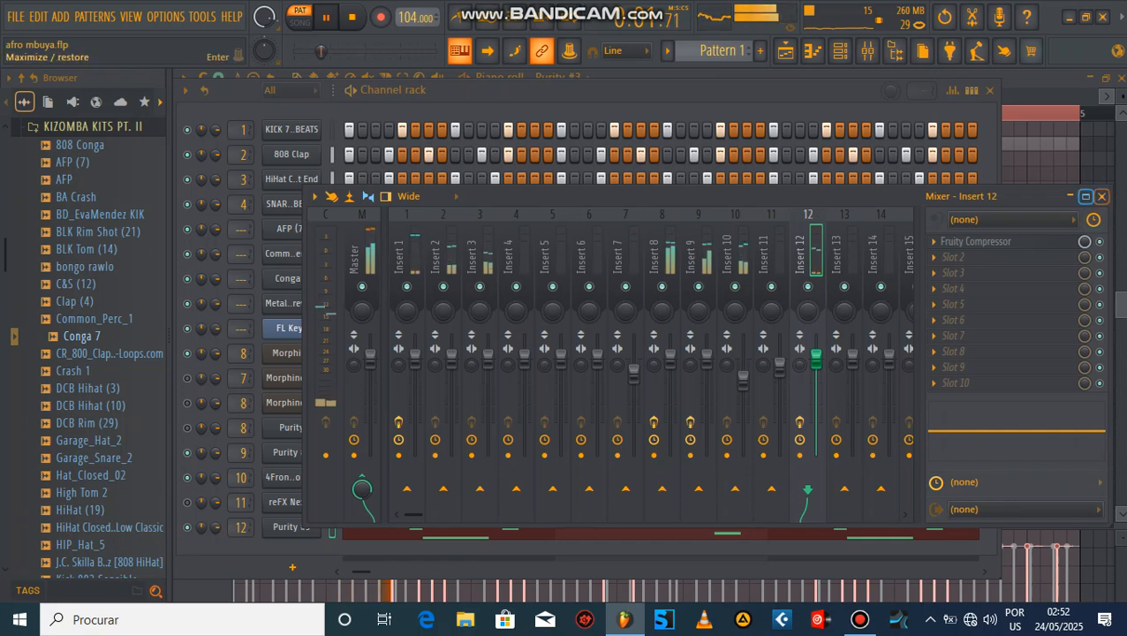
left_click(1101, 196)
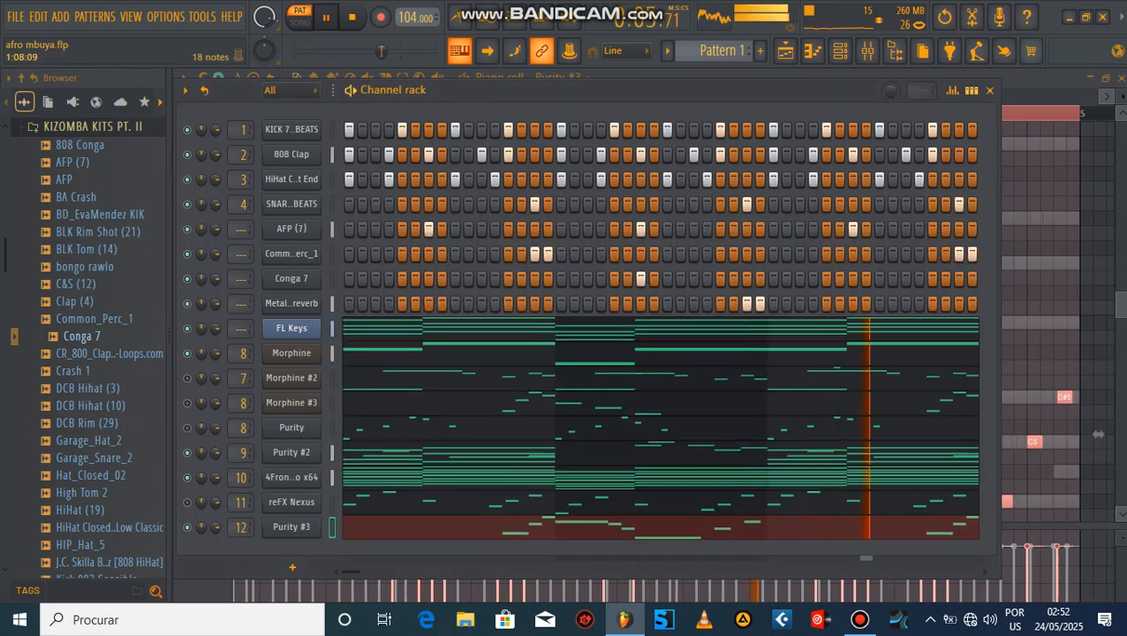
- Reopen the Purity #3 melody in the piano roll
left_click(444, 527)
left_click(444, 527)
scroll(471, 442, "down", 2)
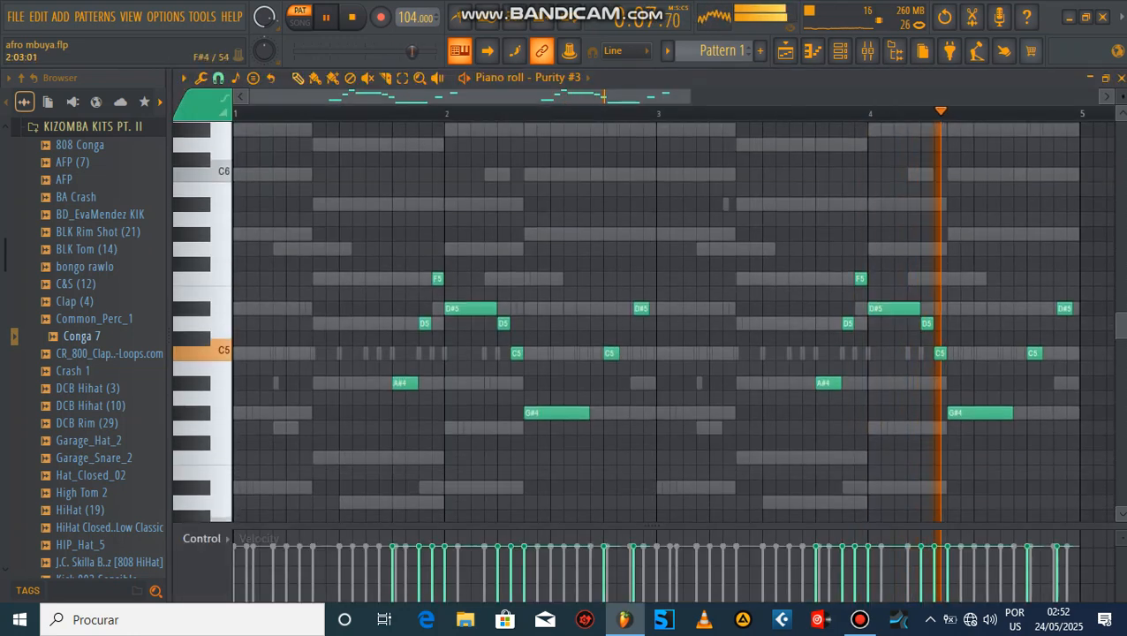
- Add short C5 and F5 notes at steps 5 and 6 of bar 1 in the Purity #3 melody, checking them in playback
left_click(291, 352)
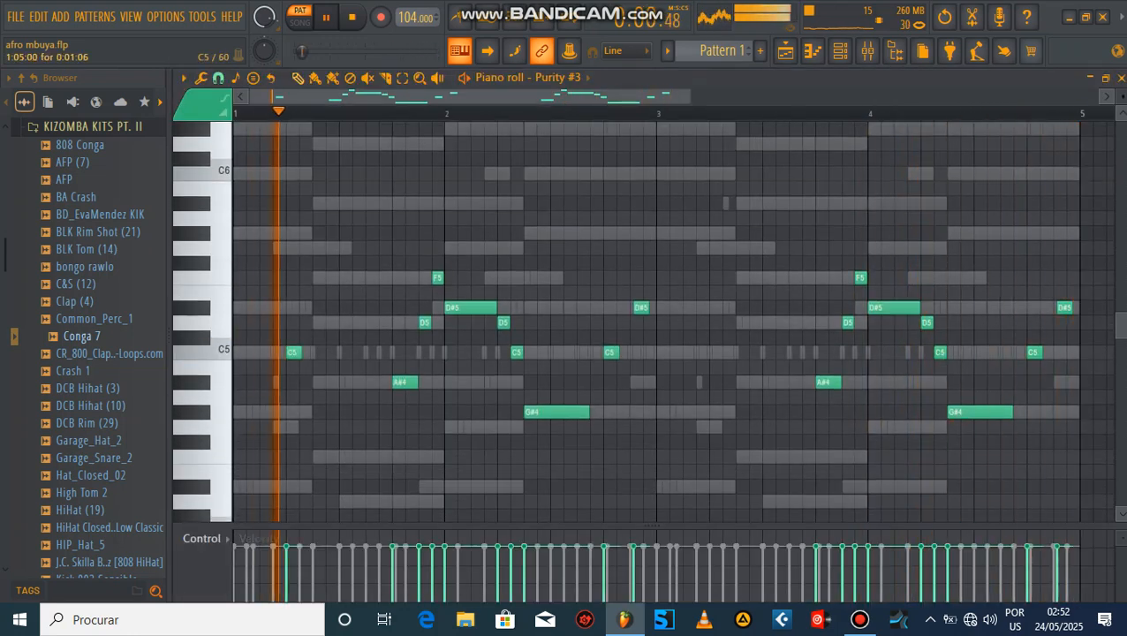
key("space")
key("space")
left_click(306, 248)
key("space")
left_click_drag(306, 248, 307, 232)
key("space")
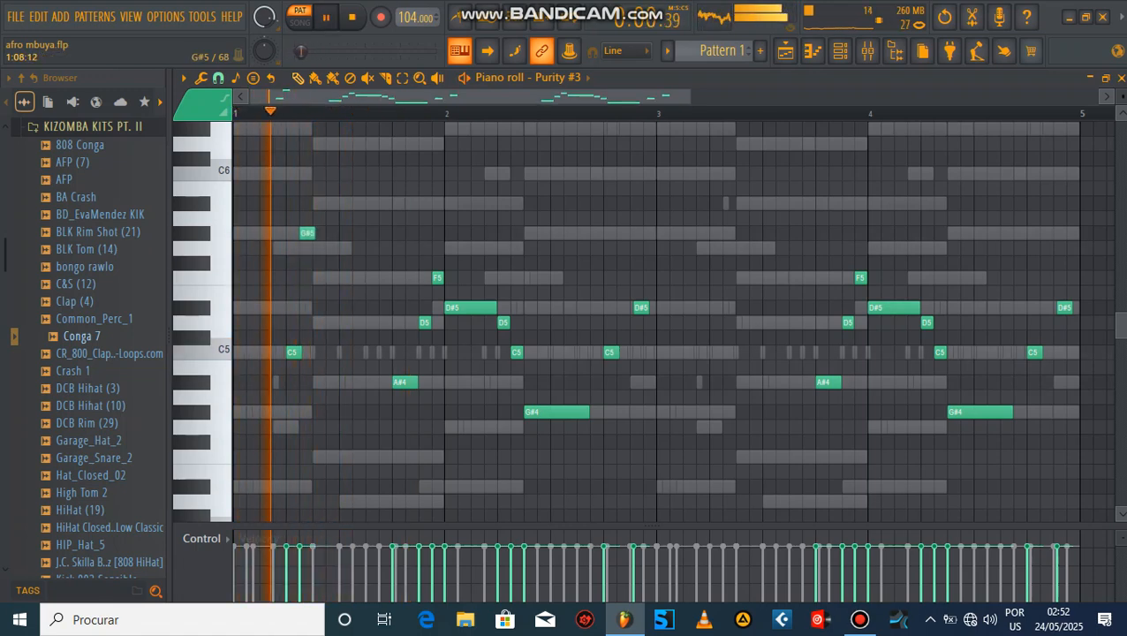
key("space")
left_click_drag(307, 232, 305, 277)
key("space")
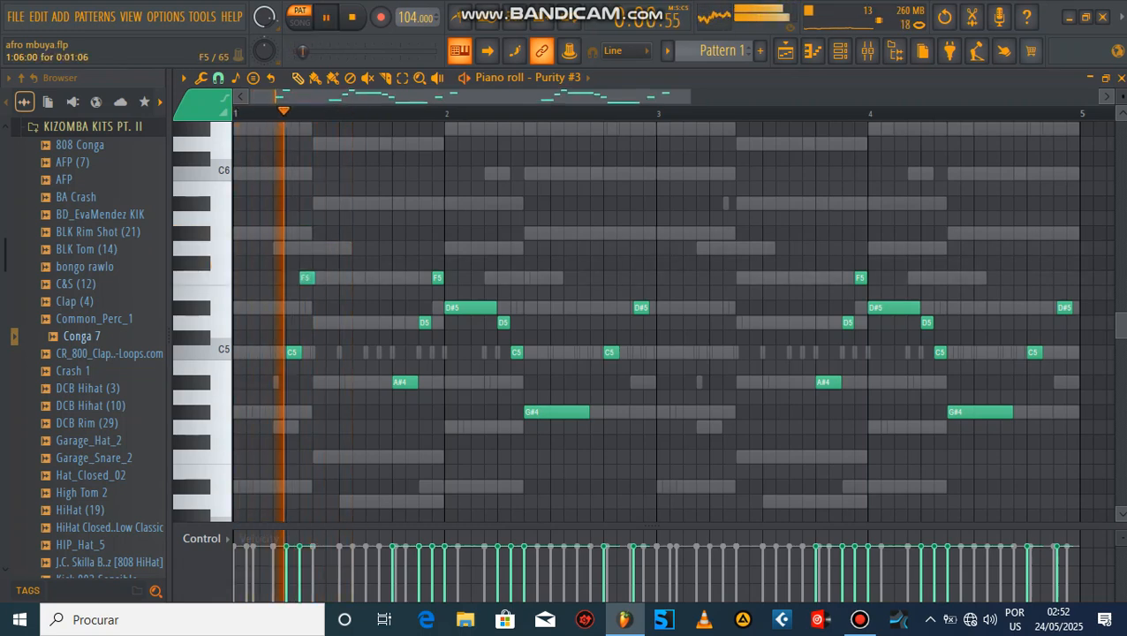
- Add a short A#5 note at step 7 and a short G5 note at step 11 of bar 1
key("space")
left_click(325, 203)
left_click_drag(327, 203, 321, 203)
key("space")
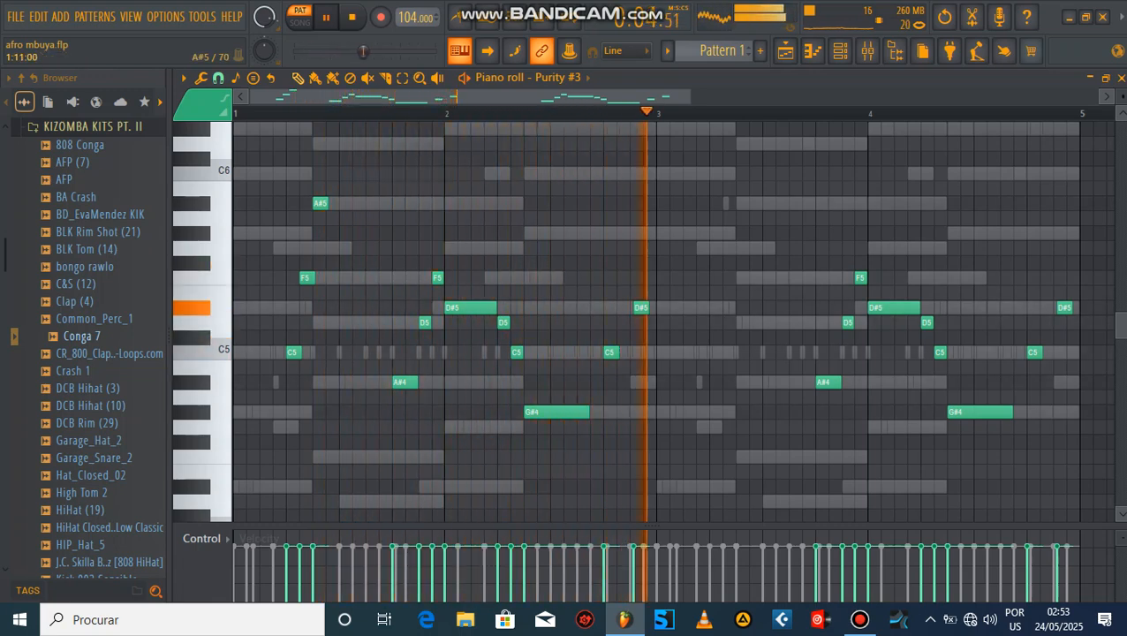
key("space")
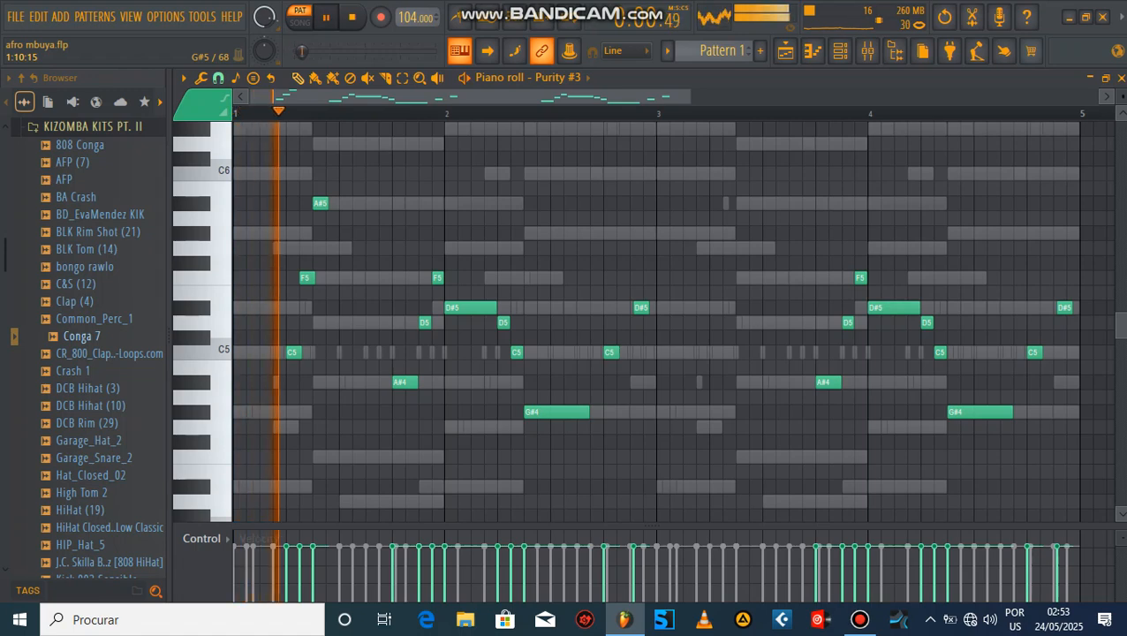
key("space")
key("space")
left_click(367, 248)
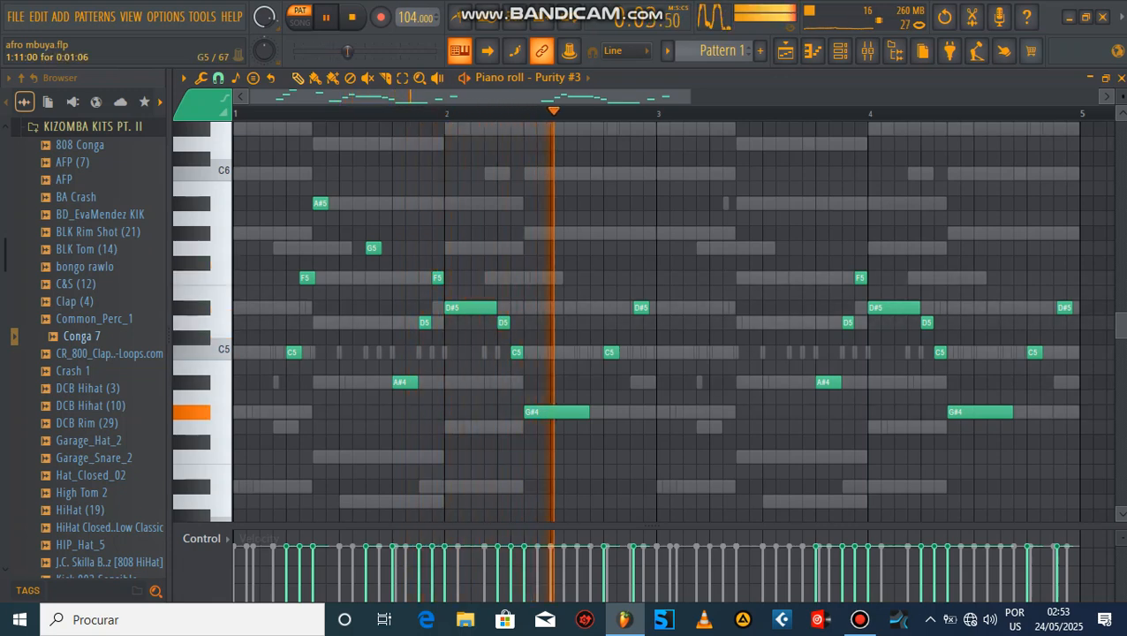
- Copy the four new notes into bar 3, repitch the copies to C5, D#5, G5 and F5, and swap the F5 and G5 pitches in bar 1
left_click_drag(387, 344, 270, 195)
left_click_drag(387, 357, 278, 183)
left_click_drag(306, 276, 729, 285, "shift")
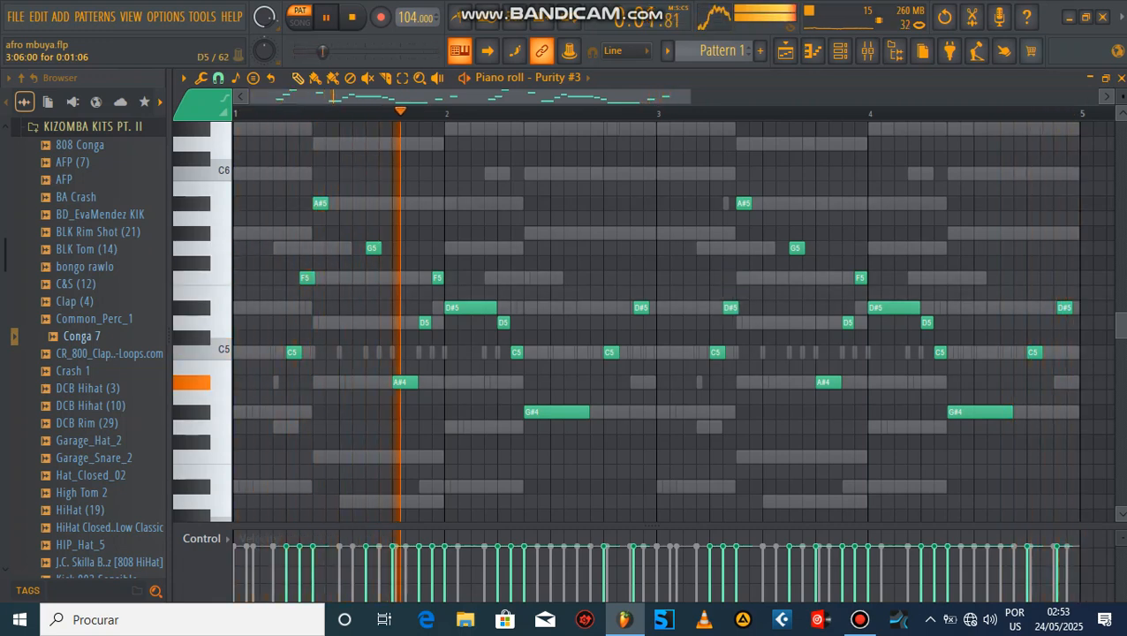
left_click_drag(743, 203, 799, 277)
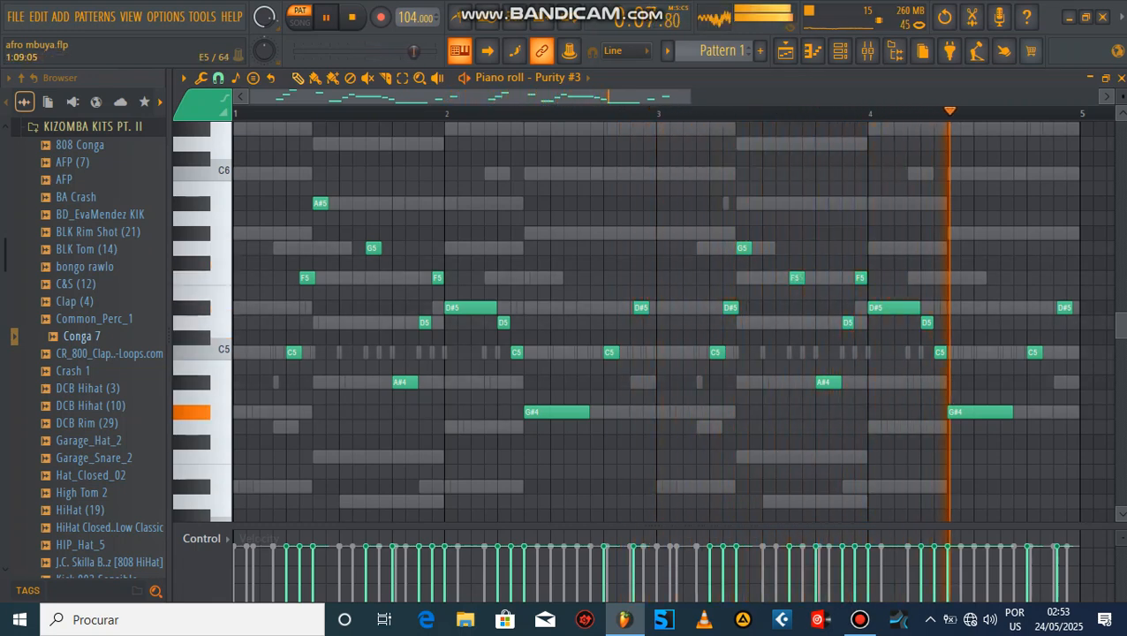
left_click_drag(306, 277, 372, 277)
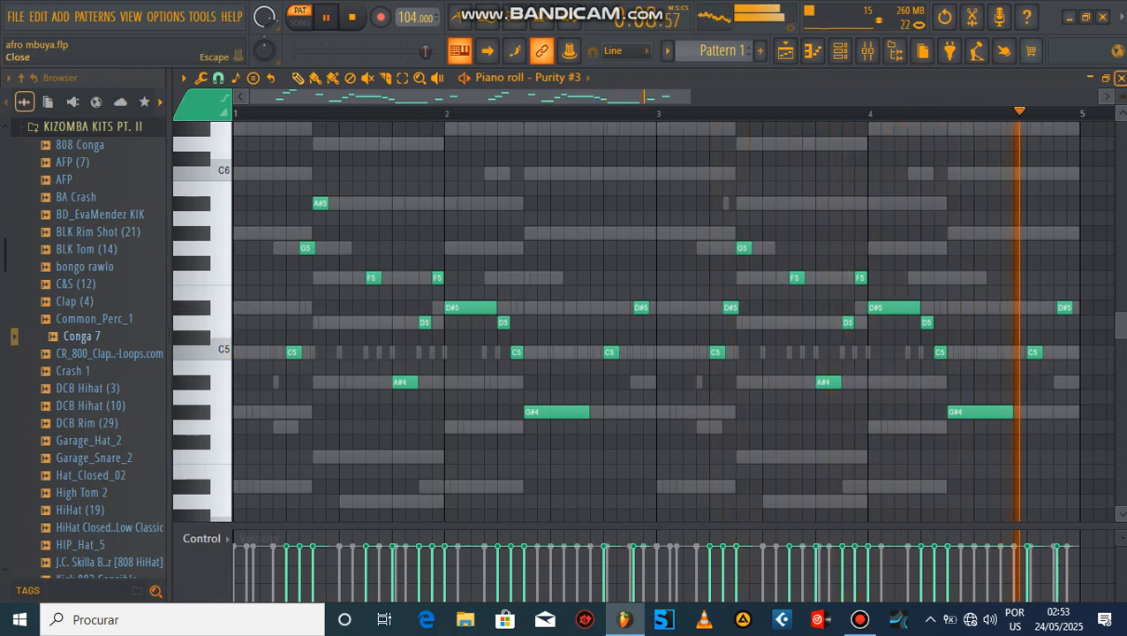
- Return to the channel rack and save the project
key("F6")
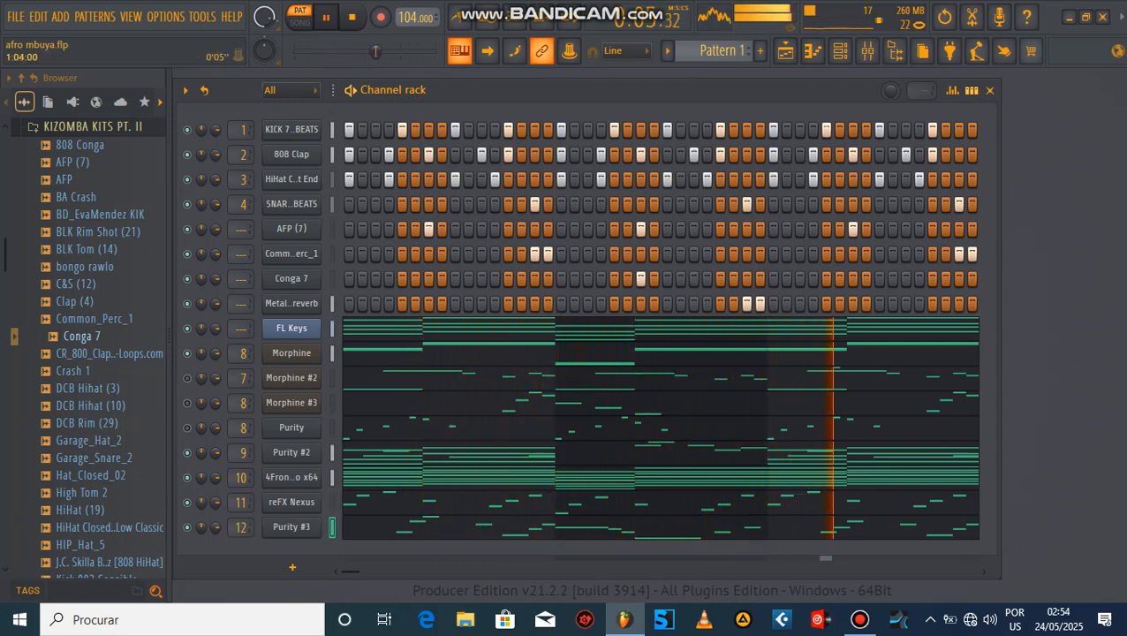
left_click(16, 17)
left_click(27, 93)
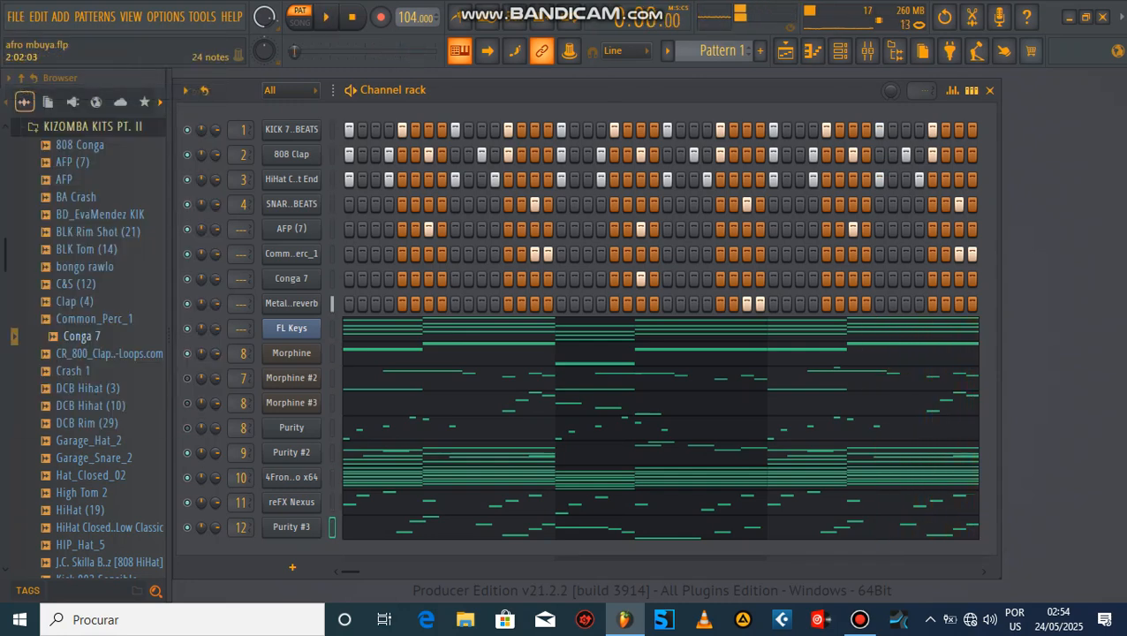
- Solo the 4Front Piano x64 channel and play it back, checking its piano roll notes and plugin window
right_click(290, 477)
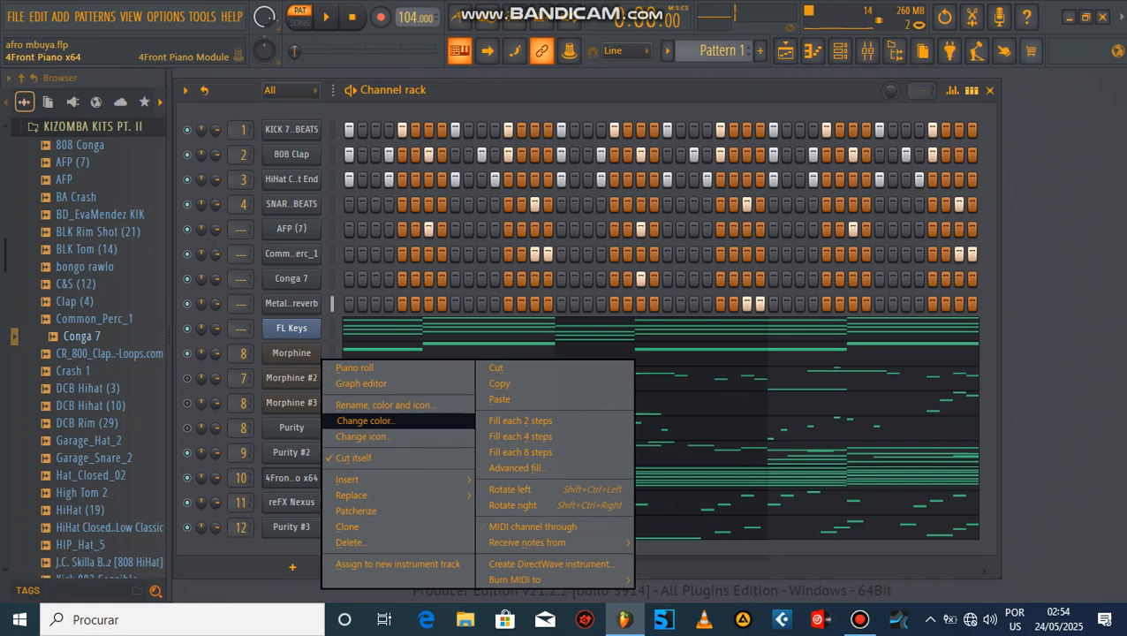
right_click(187, 303)
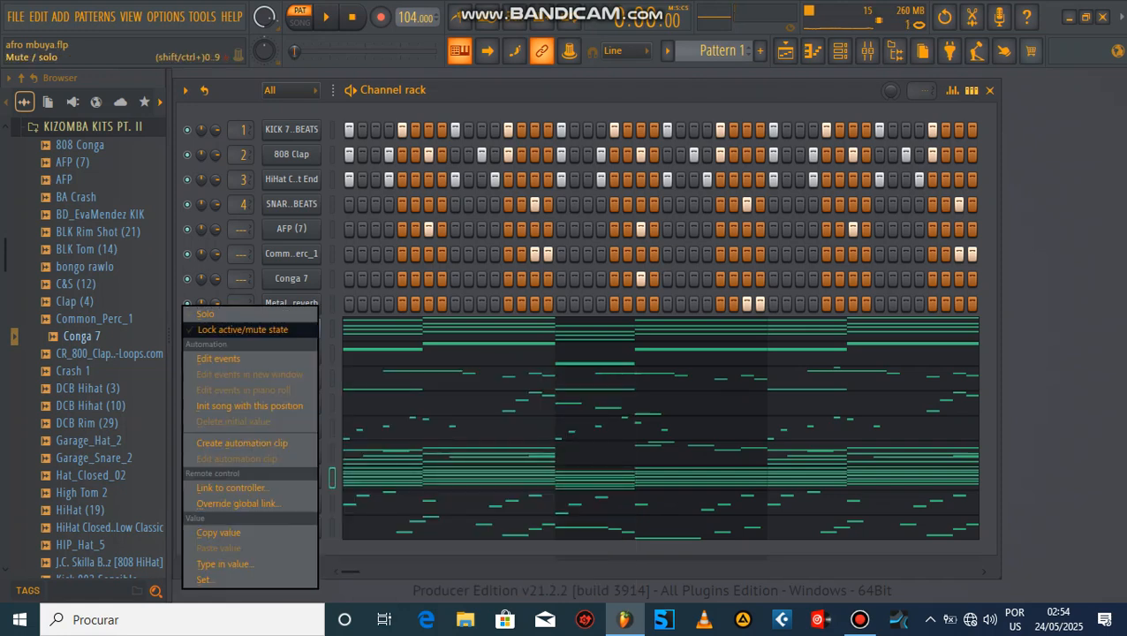
left_click(205, 313)
key("space")
key("F7")
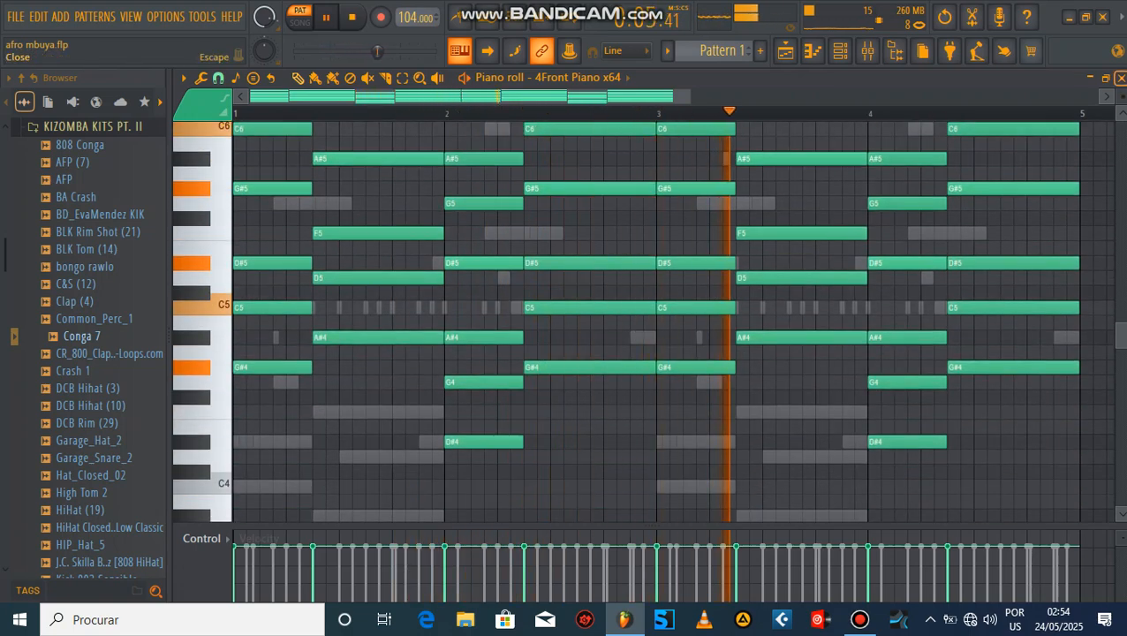
key("F7")
left_click(291, 477)
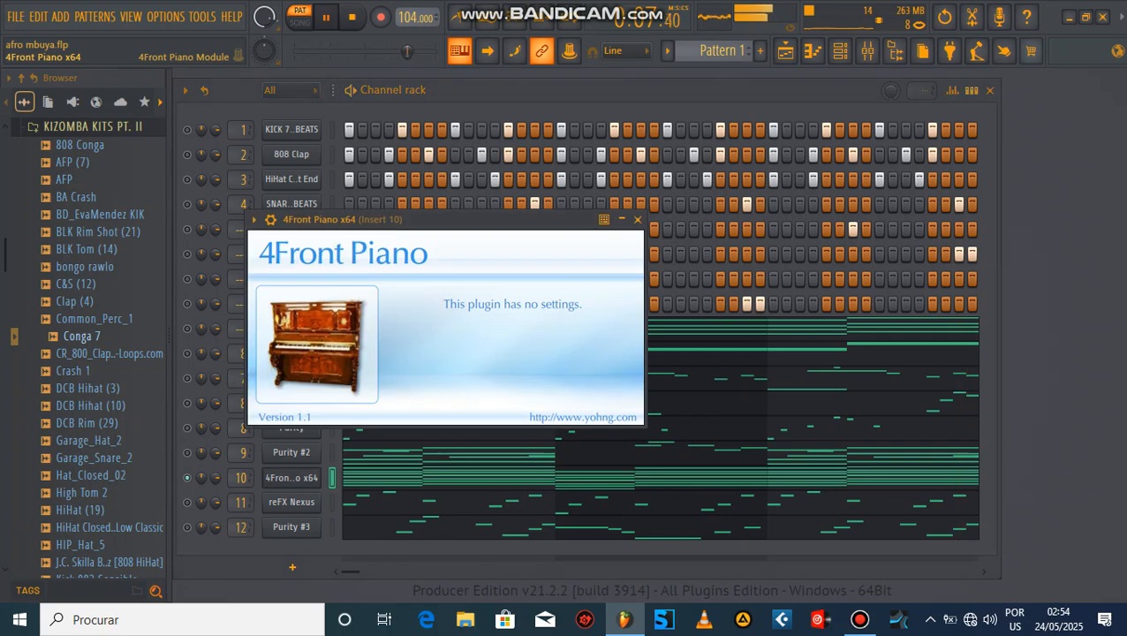
left_click(637, 219)
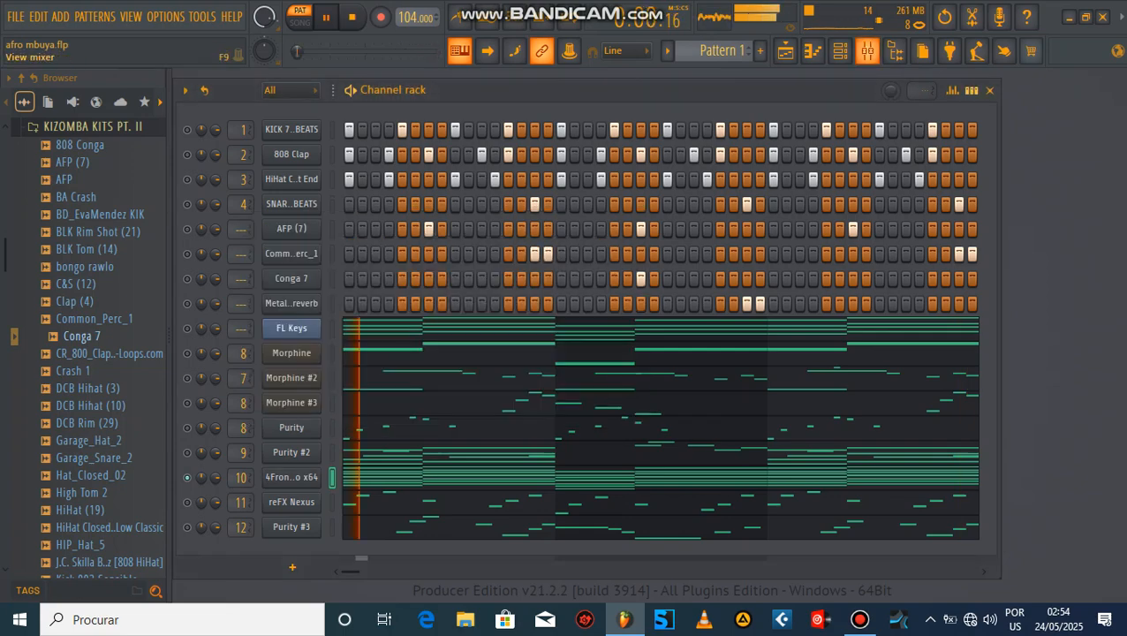
- Try Fruity Blood Overdrive on mixer Insert 10 with the Reset preset
left_click(867, 50)
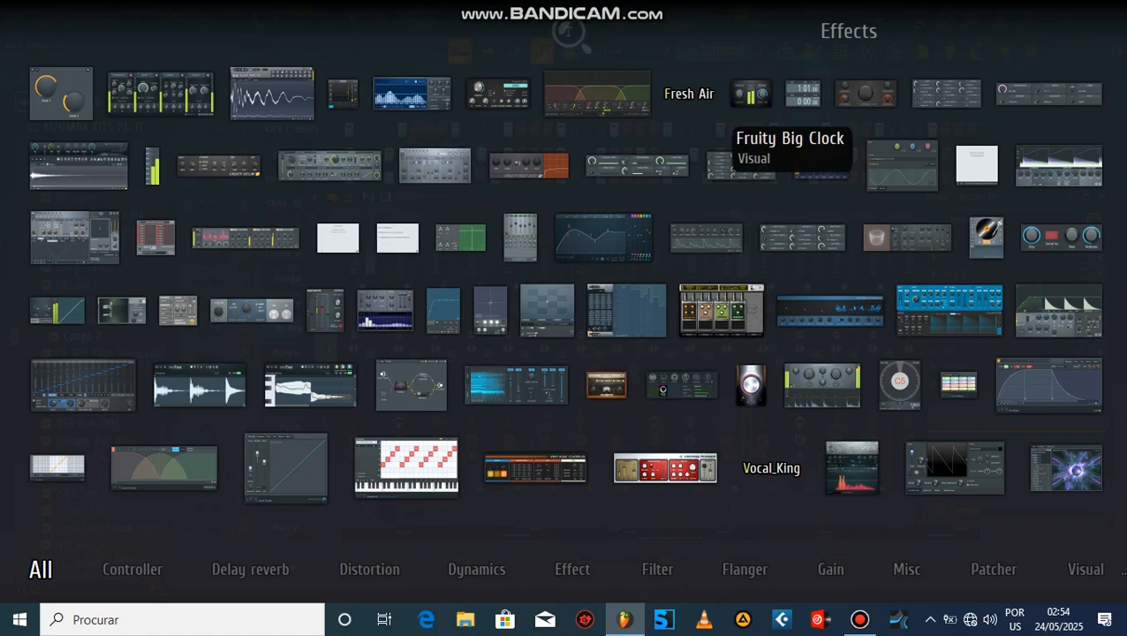
left_click(865, 91)
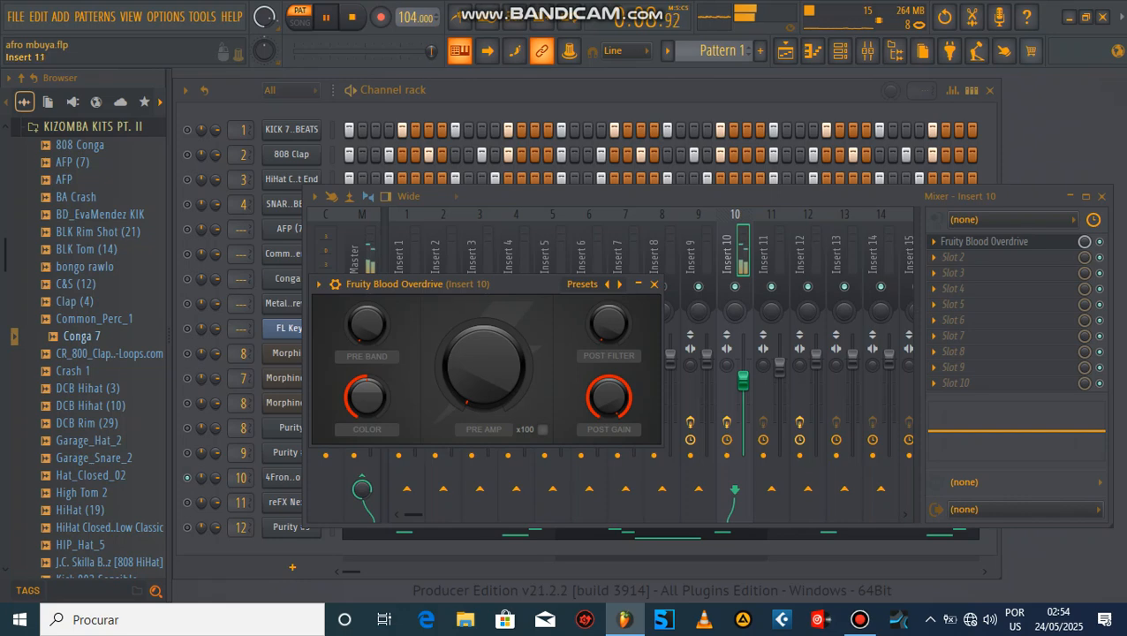
mouse_move(483, 366)
left_mouse_down()
mouse_move(483, 348)
mouse_move(483, 371)
left_mouse_up()
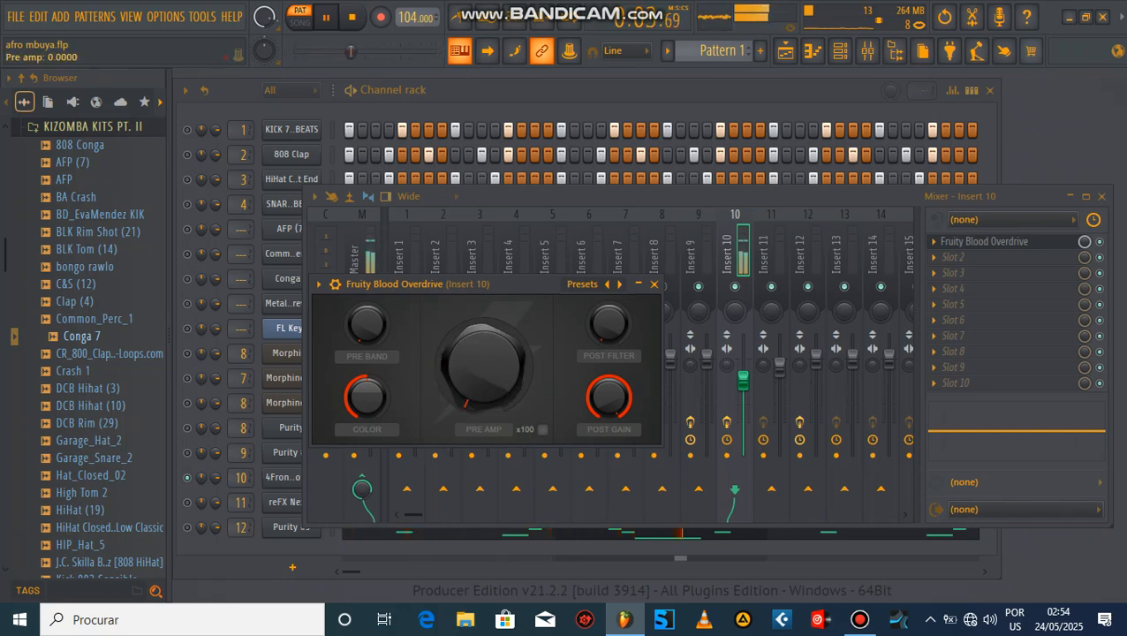
left_click(581, 283)
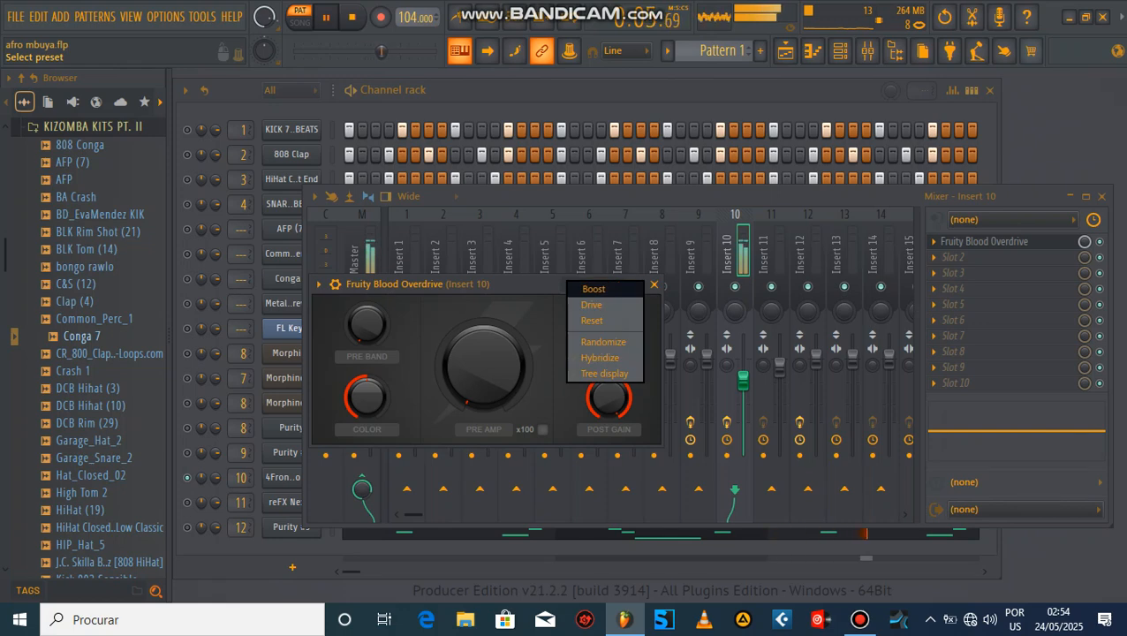
left_click(591, 321)
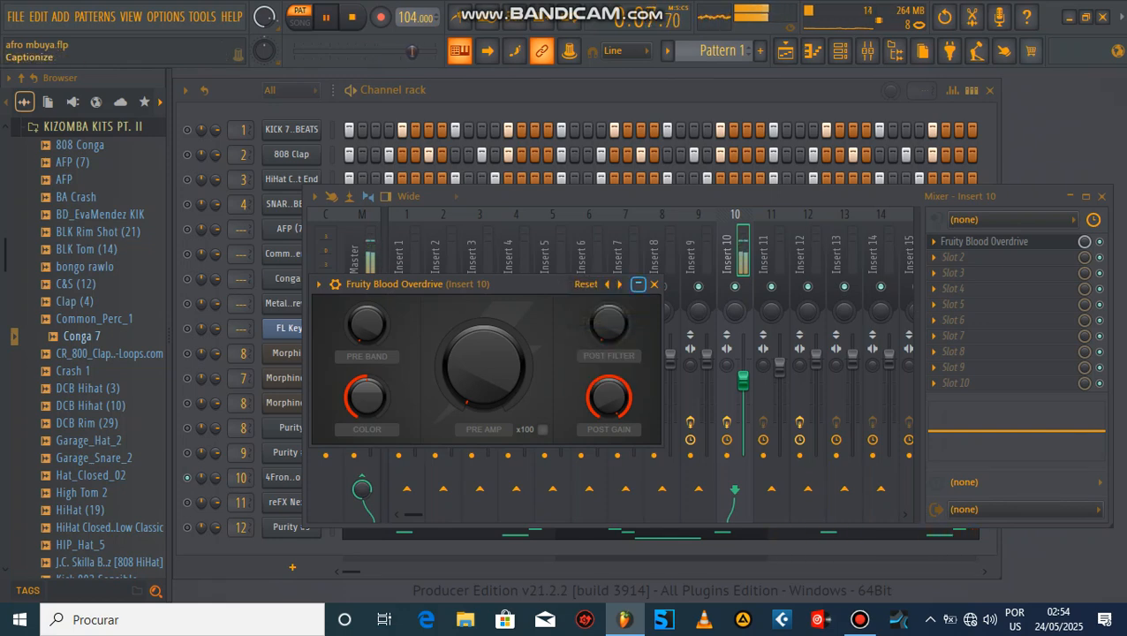
- Delete Fruity Blood Overdrive from the first effect slot of Insert 10
left_click(654, 283)
left_click(933, 241)
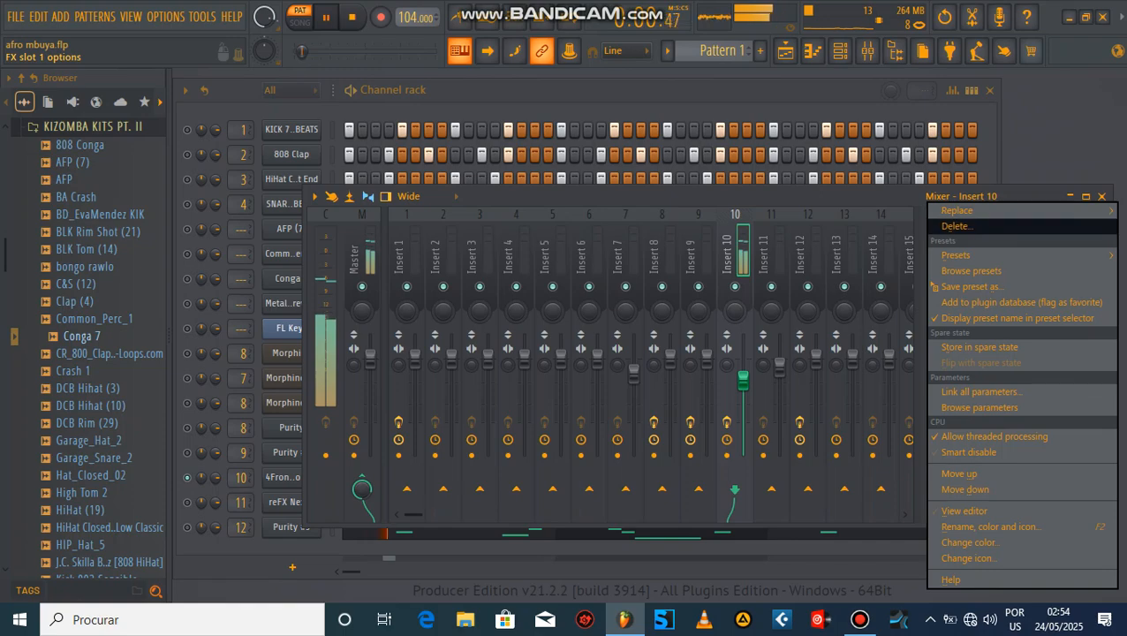
left_click(955, 225)
key("Return")
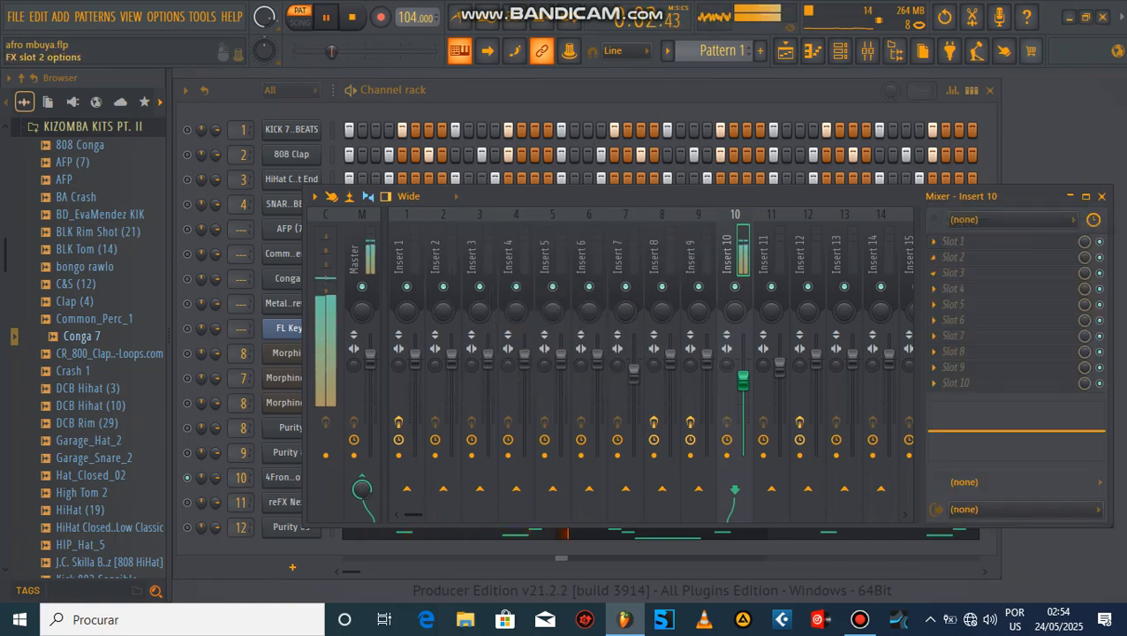
- Insert Fruity Flangus from the Flanger effects on mixer Insert 10 and load its Default preset
key("F8")
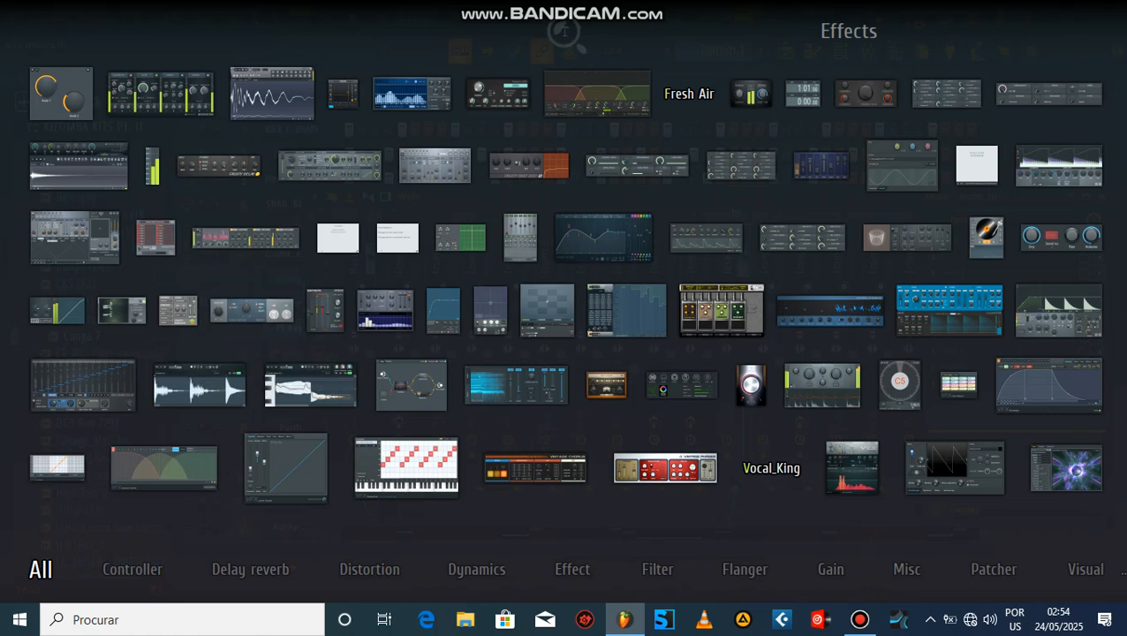
mouse_move(250, 570)
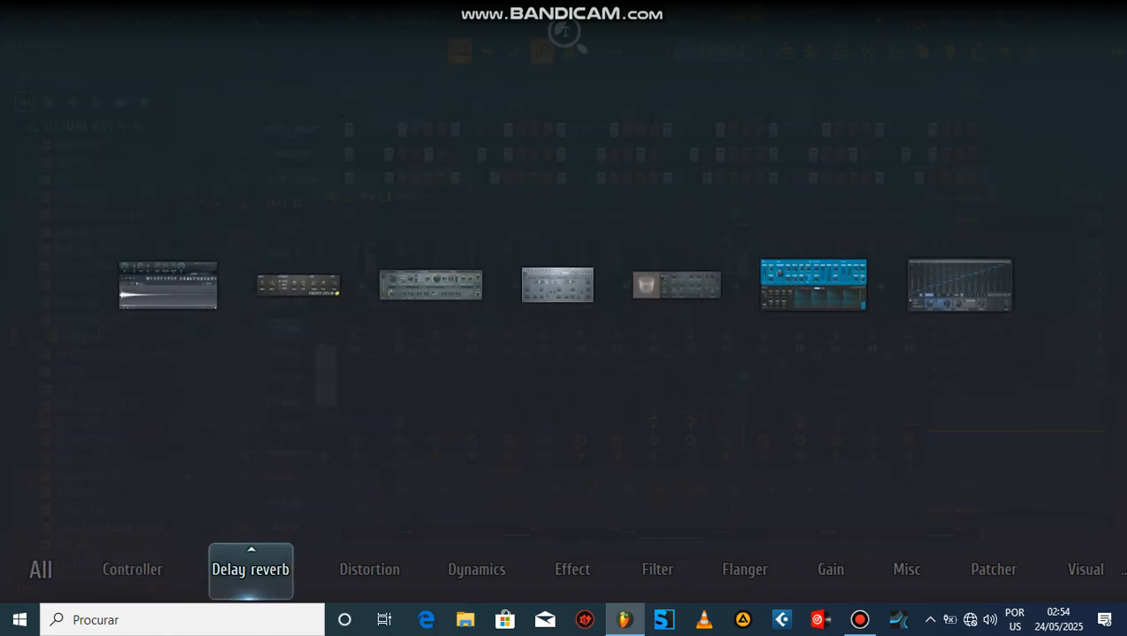
mouse_move(369, 570)
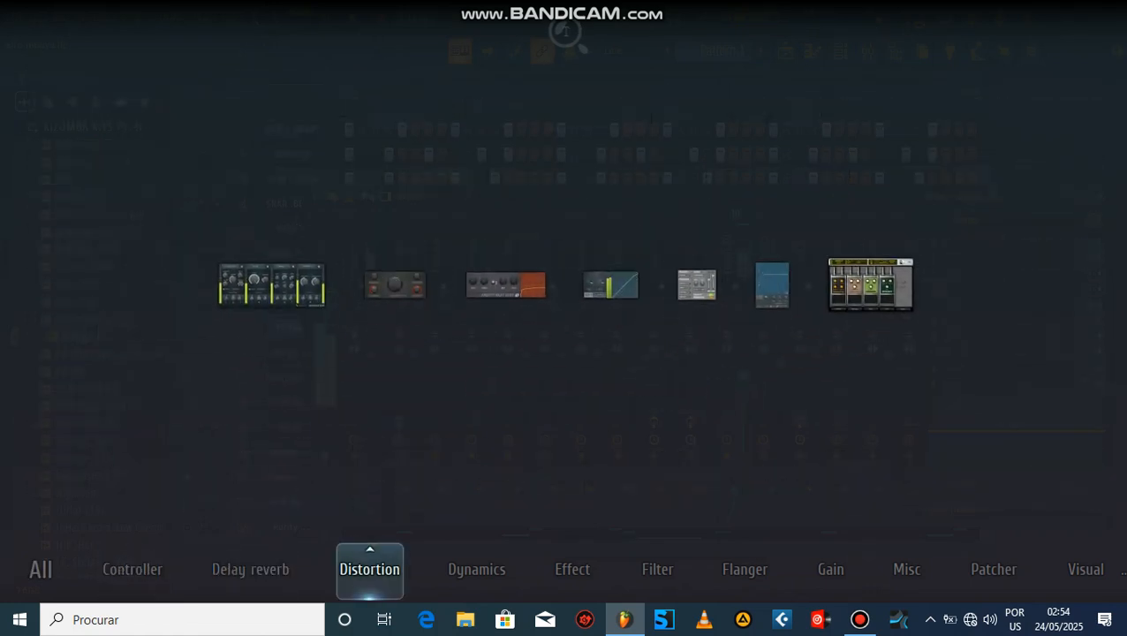
mouse_move(477, 570)
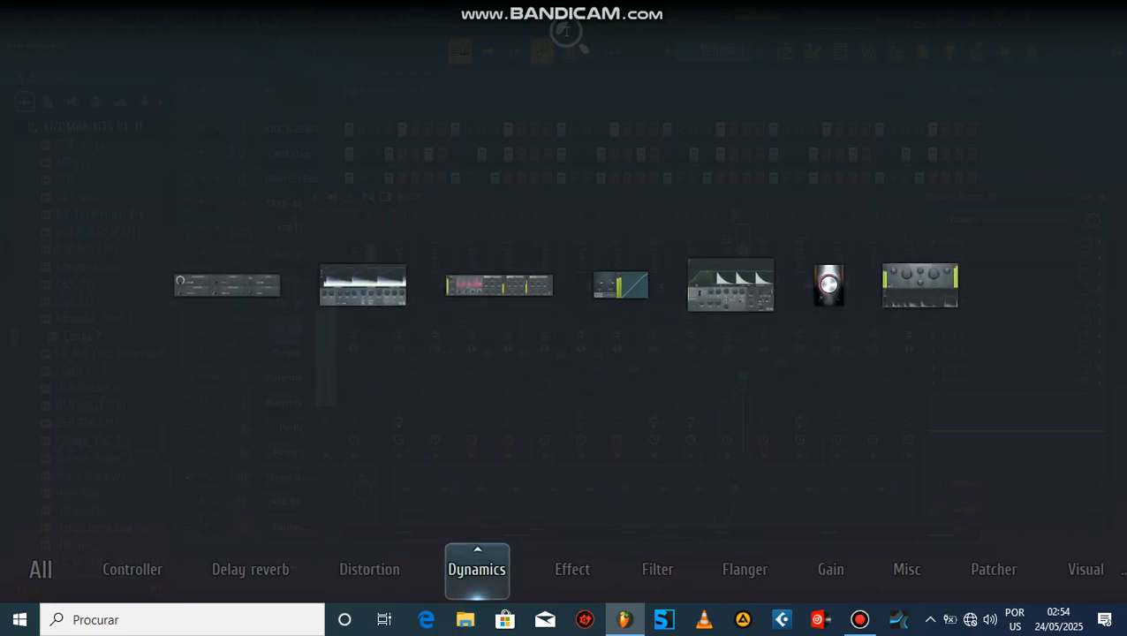
mouse_move(657, 569)
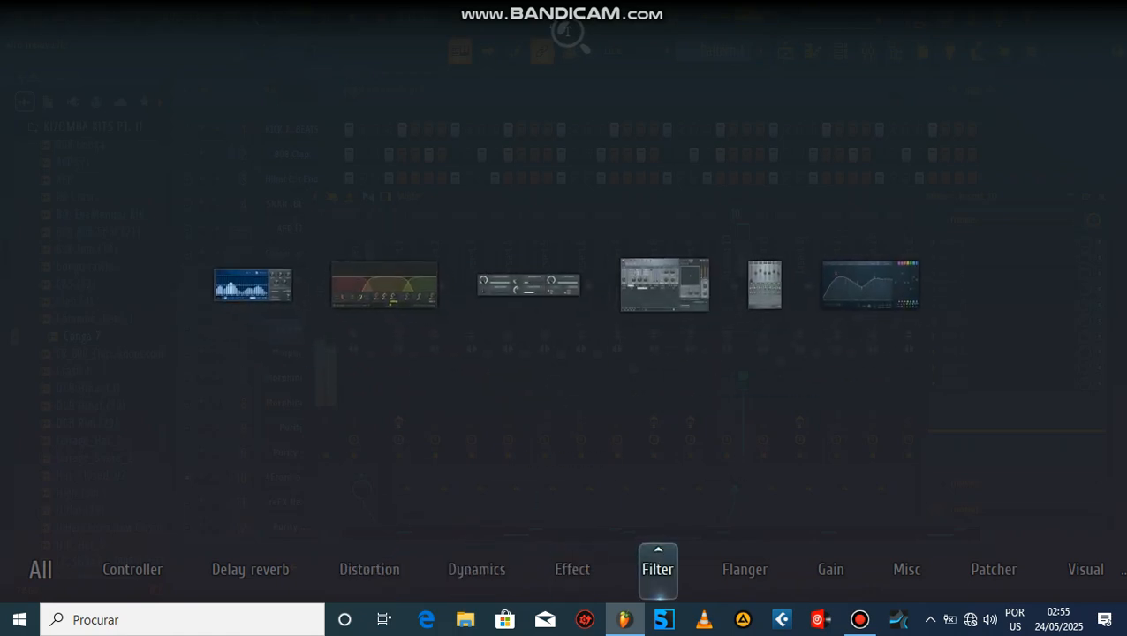
mouse_move(744, 569)
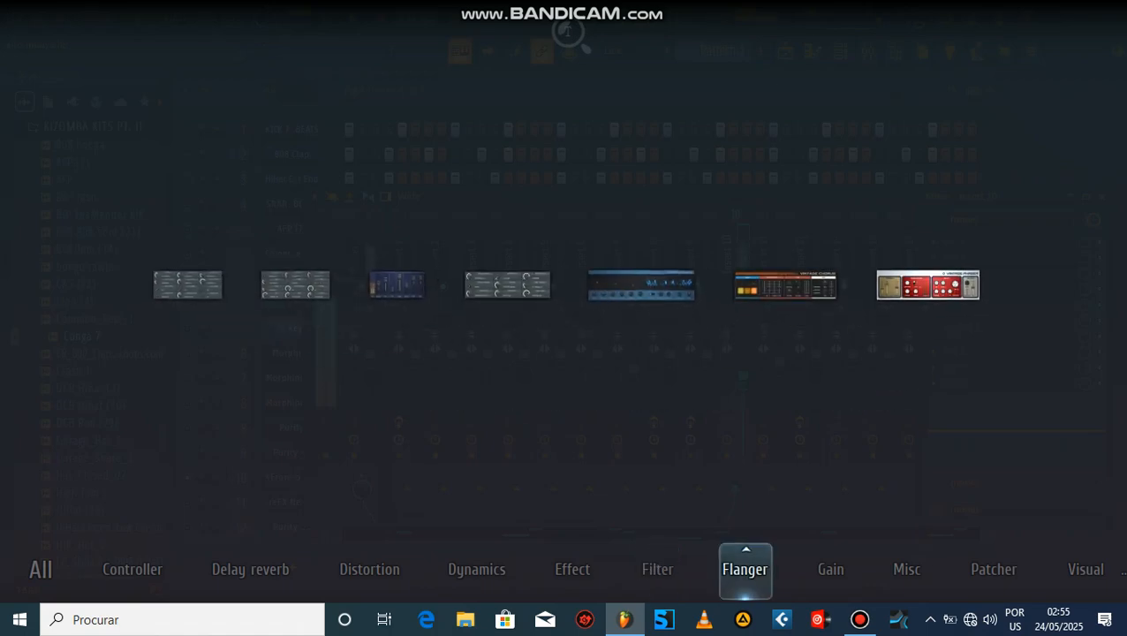
mouse_move(396, 282)
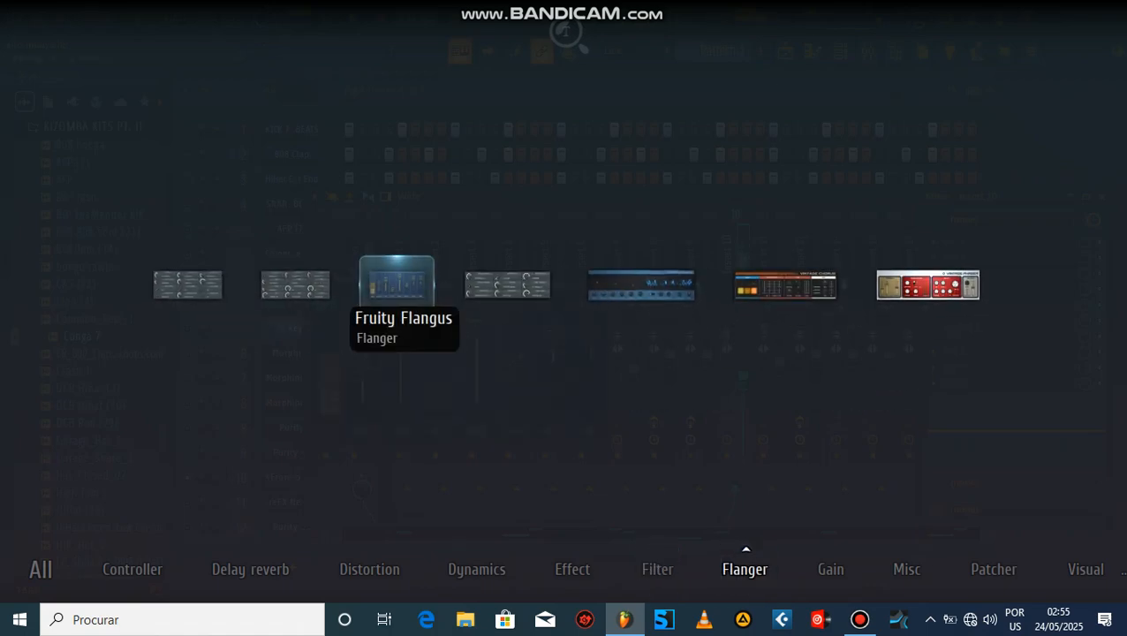
left_click(396, 282)
left_click_drag(396, 283, 593, 188)
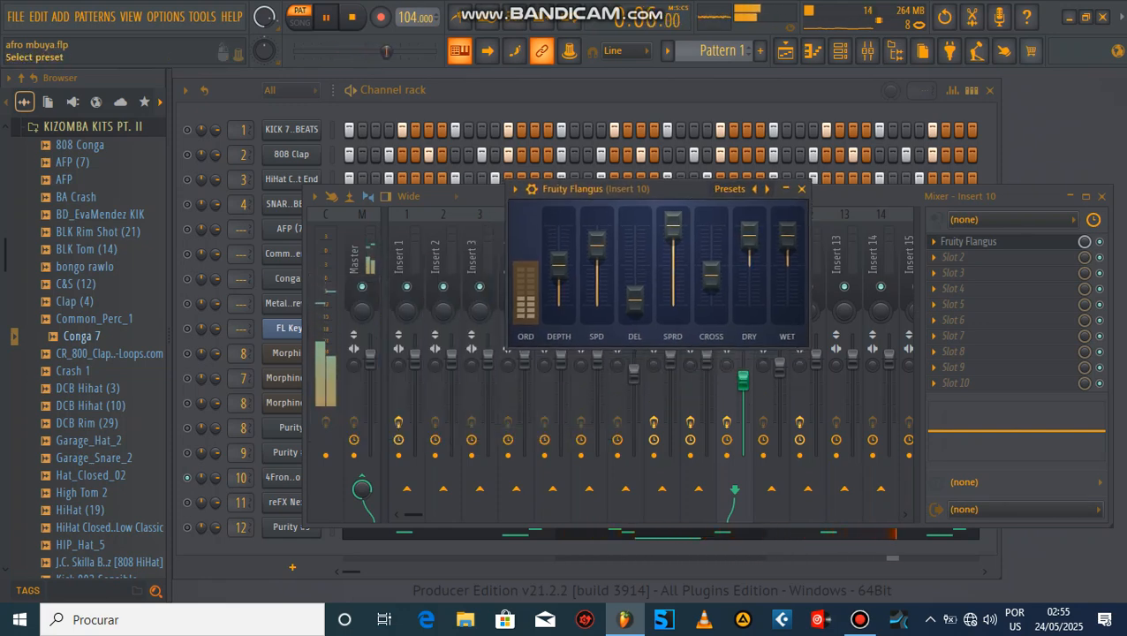
left_click(729, 189)
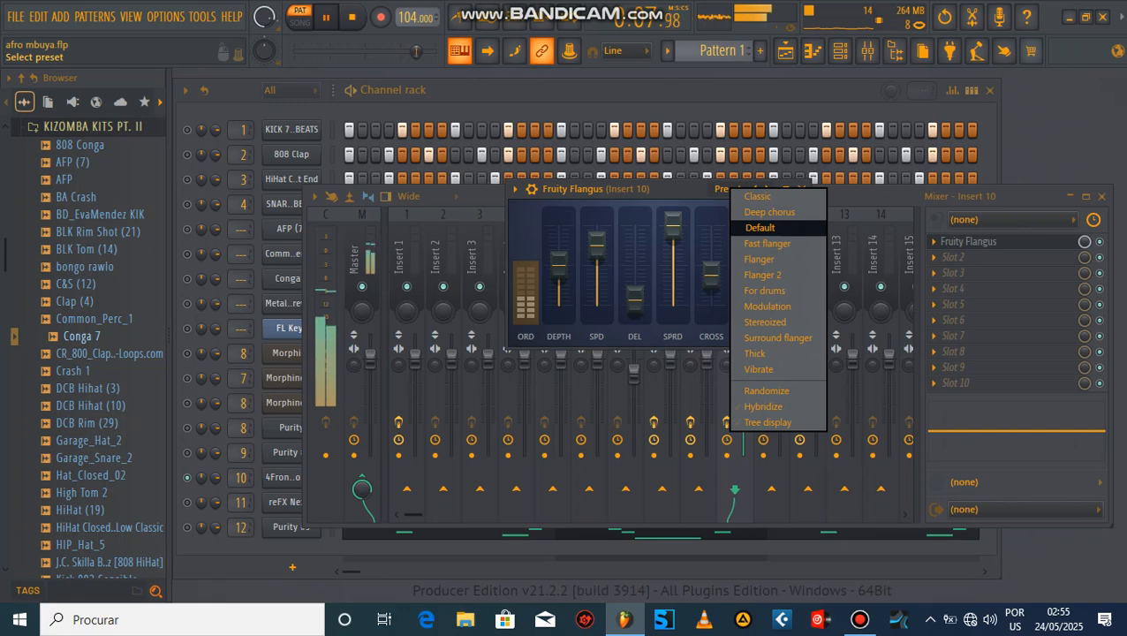
left_click(759, 227)
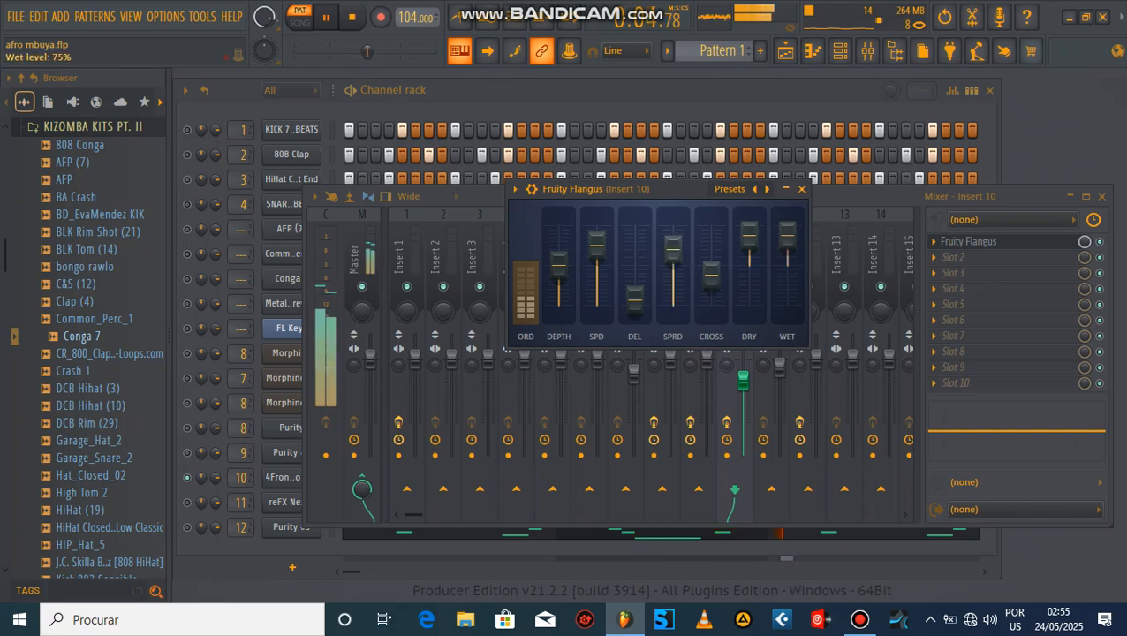
- Close the Fruity Flangus window and unmute the Purity #2 channel to hear it with the piano
left_click(801, 189)
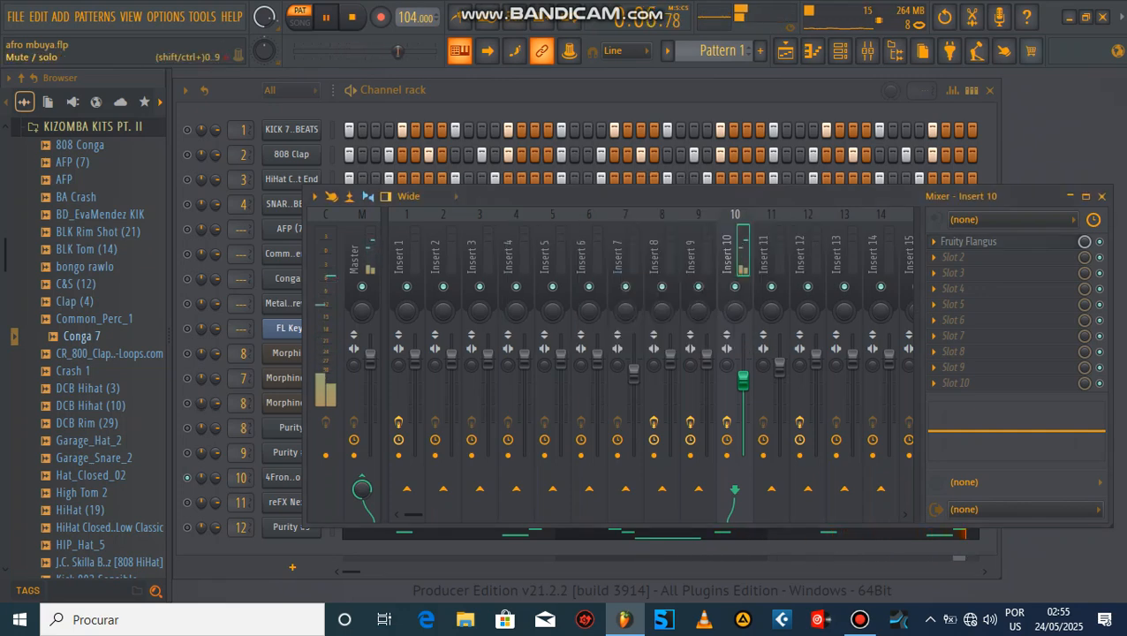
left_click(187, 452)
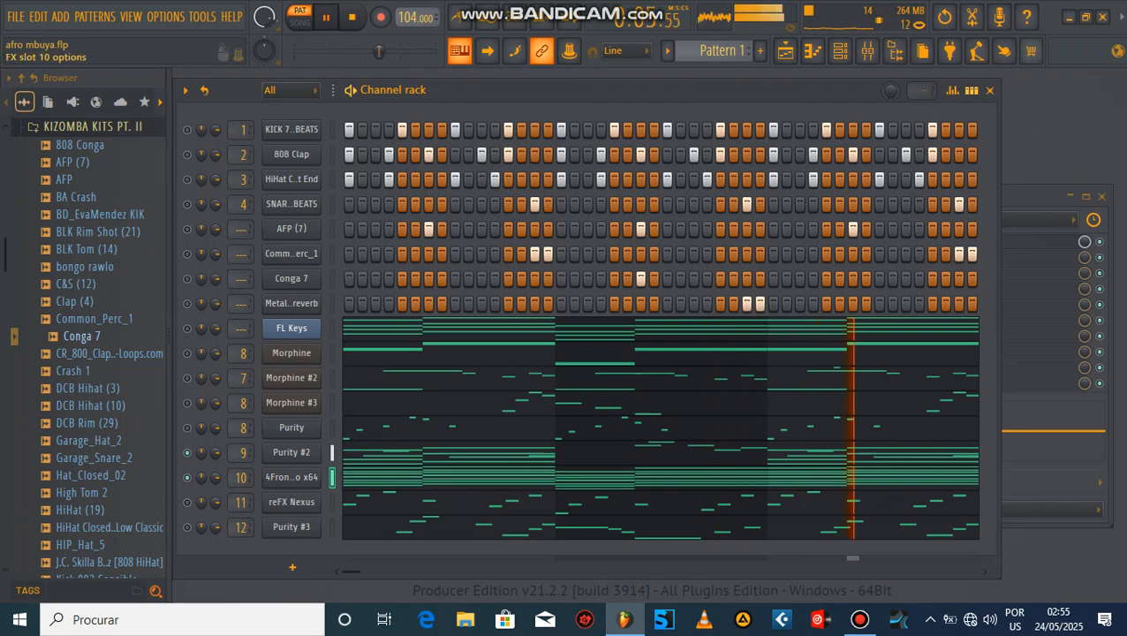
- Add Fruity Compressor to mixer Insert 9 with its gain set to 4.5 dB
key("F9")
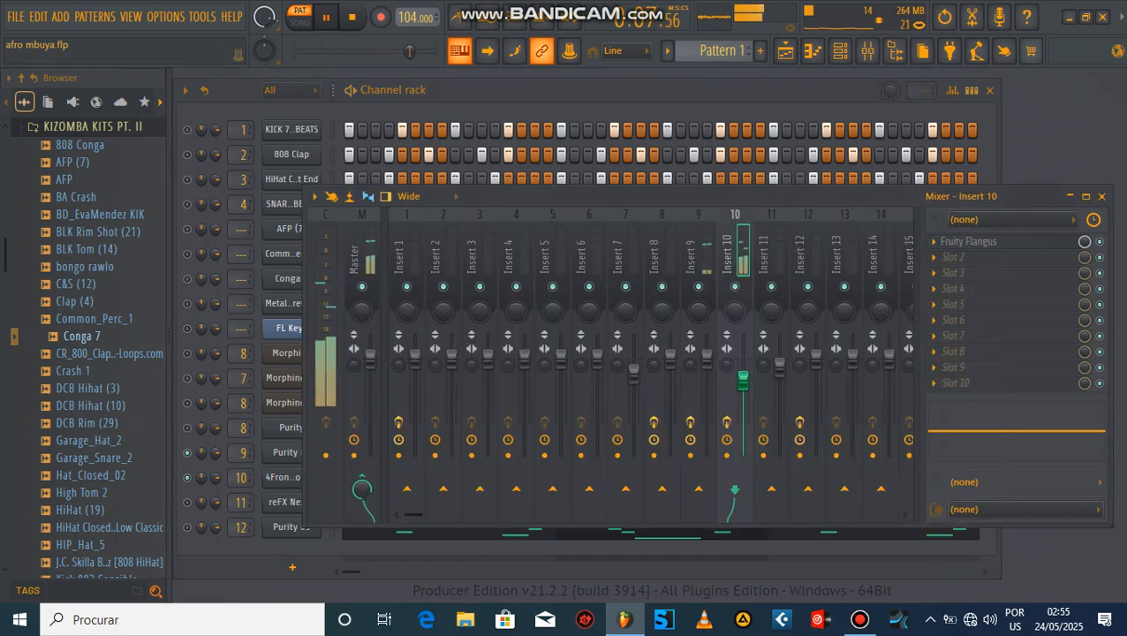
left_click(698, 257)
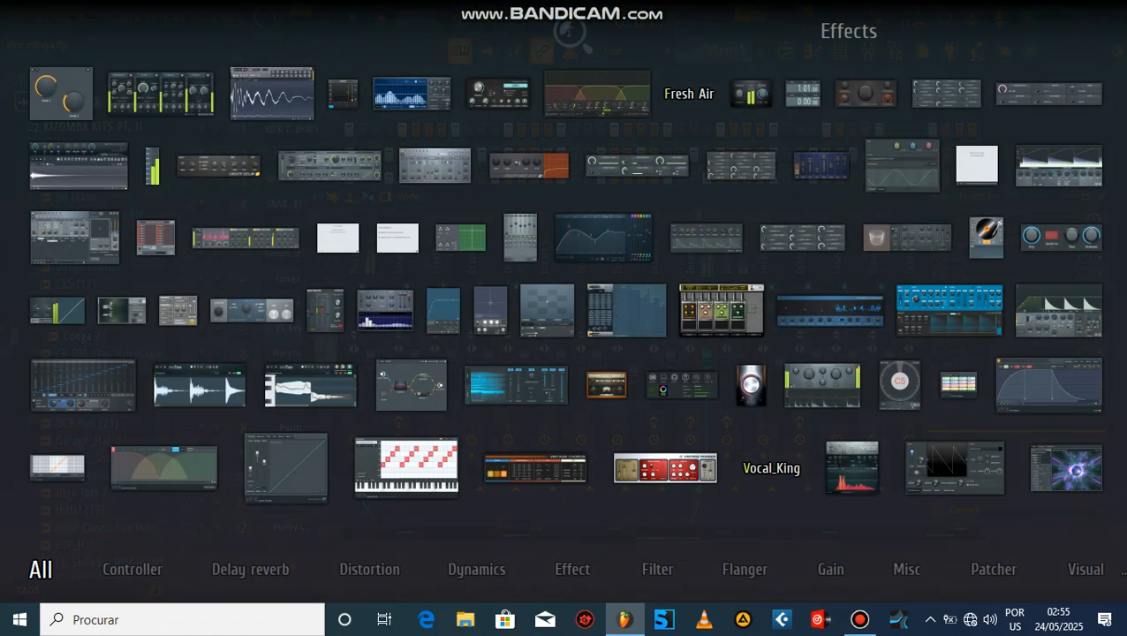
left_click(1049, 92)
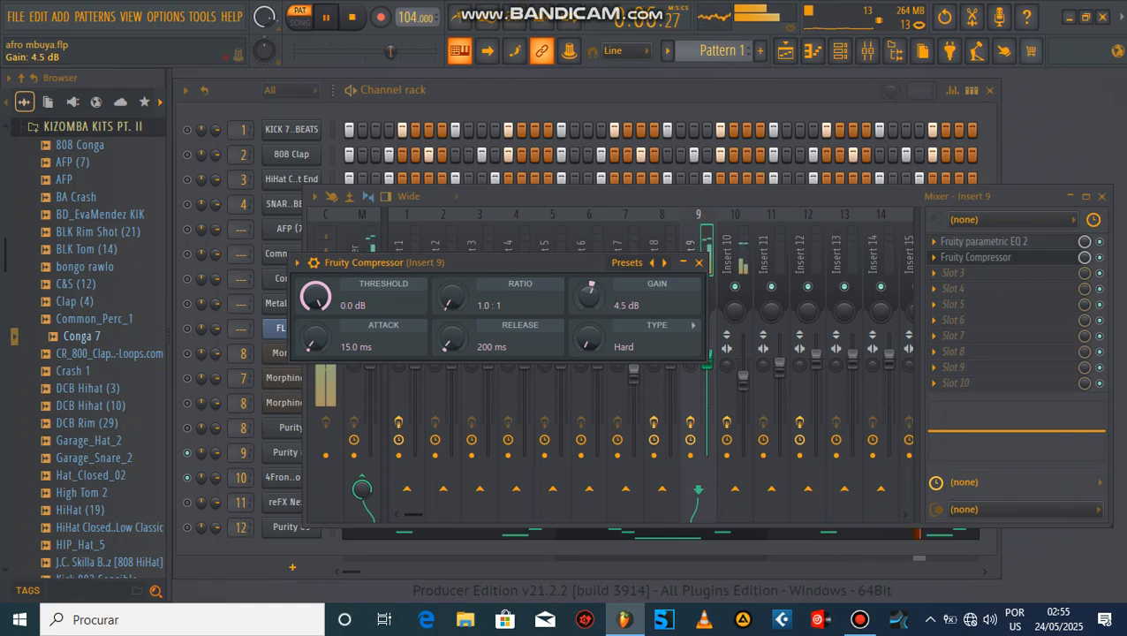
left_click(697, 262)
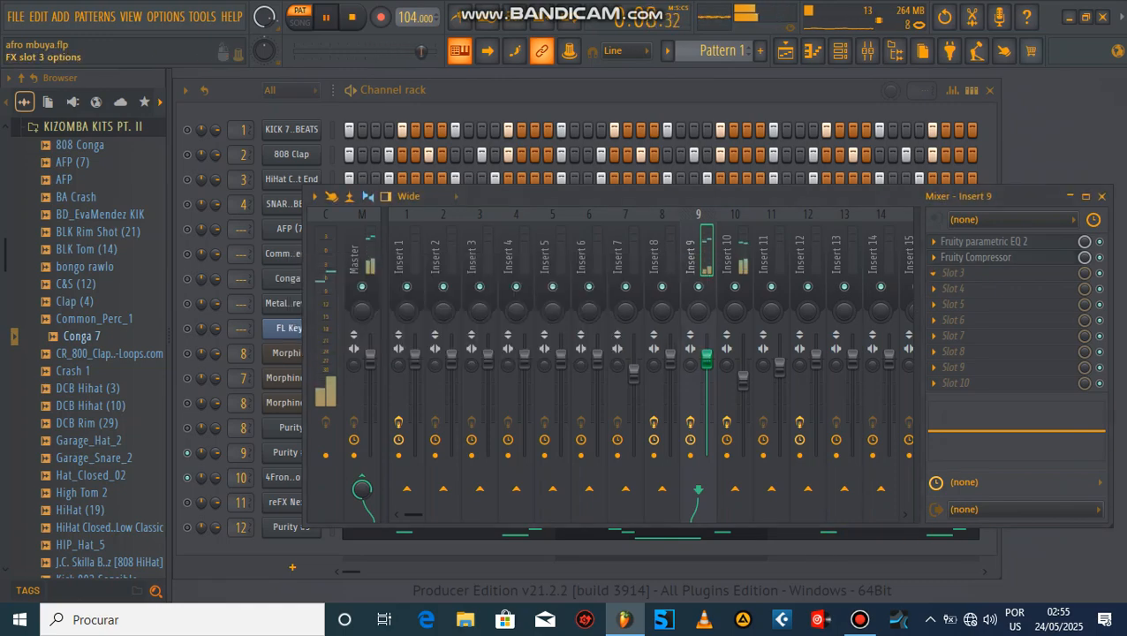
- Add Fruity Reeverb 2 to the third slot of Insert 9 with a reduced room size, and lower the insert's volume to 82%
left_click(952, 272)
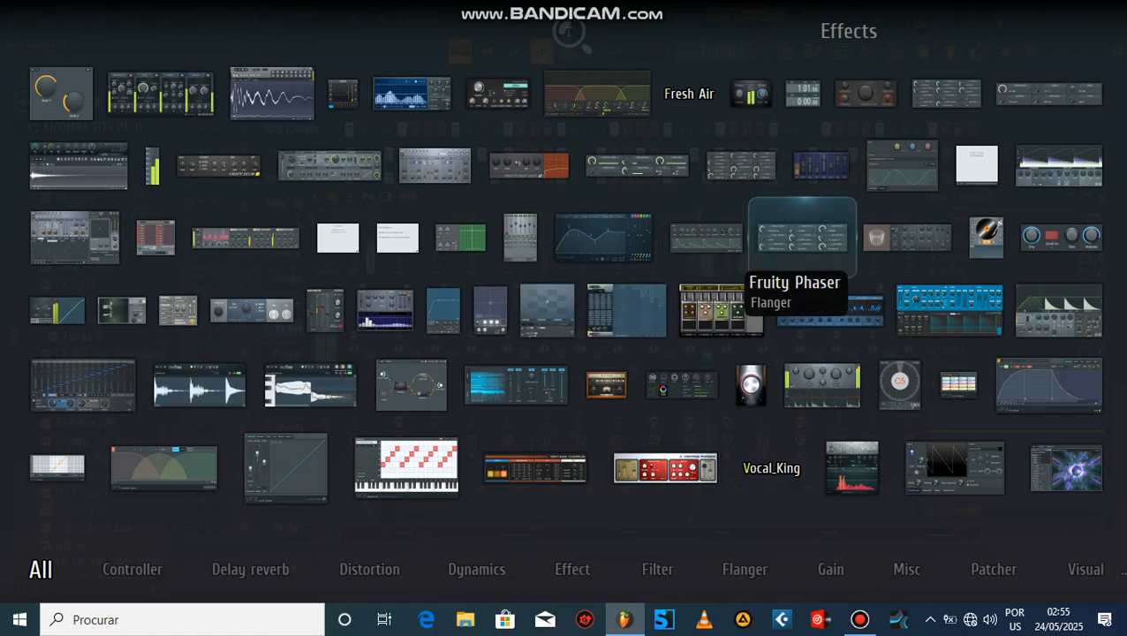
left_click(907, 237)
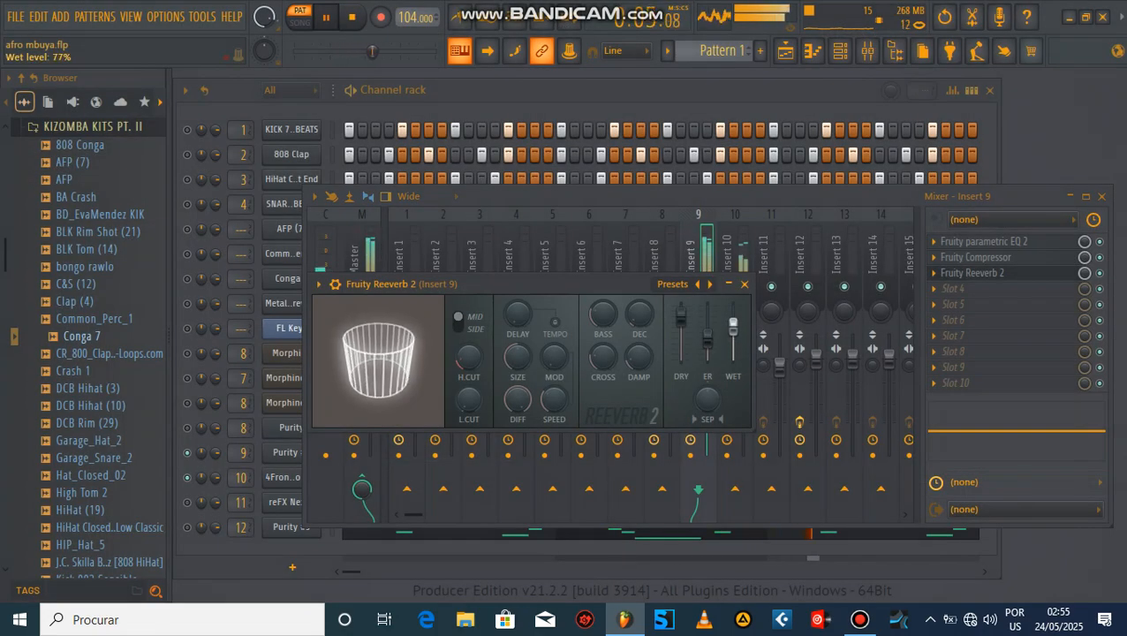
left_click_drag(517, 357, 518, 380)
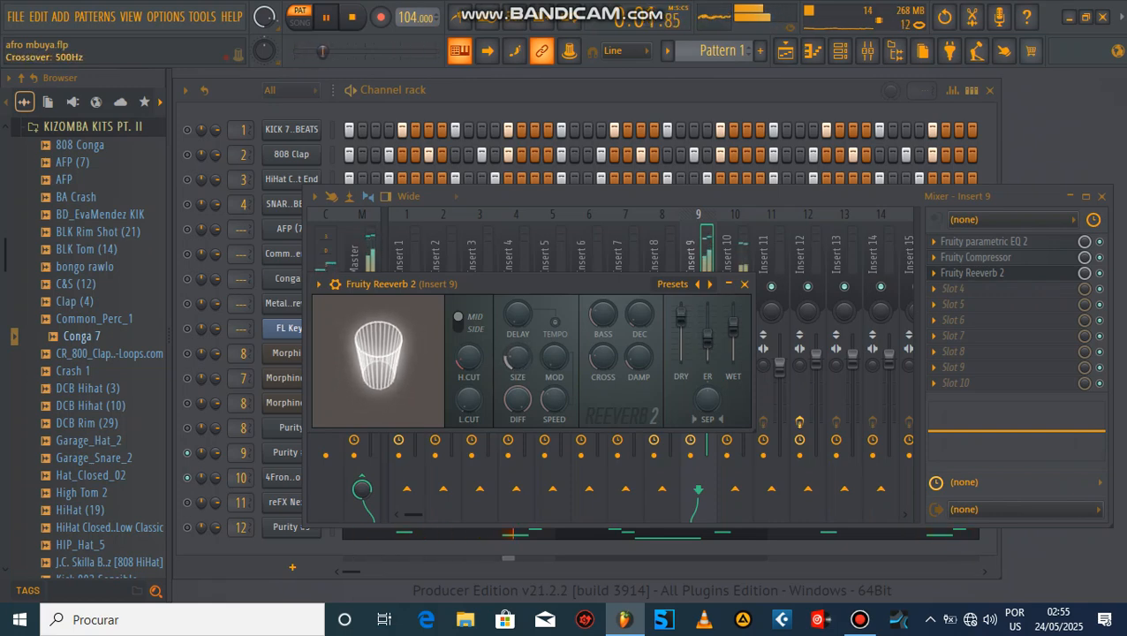
left_click(744, 285)
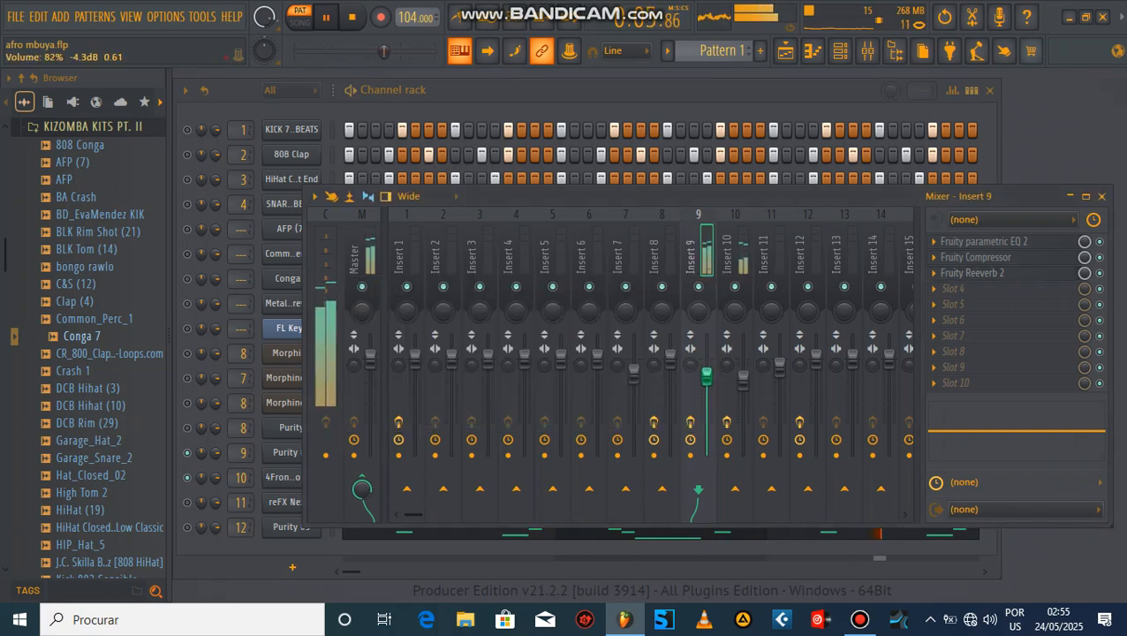
left_click(1100, 196)
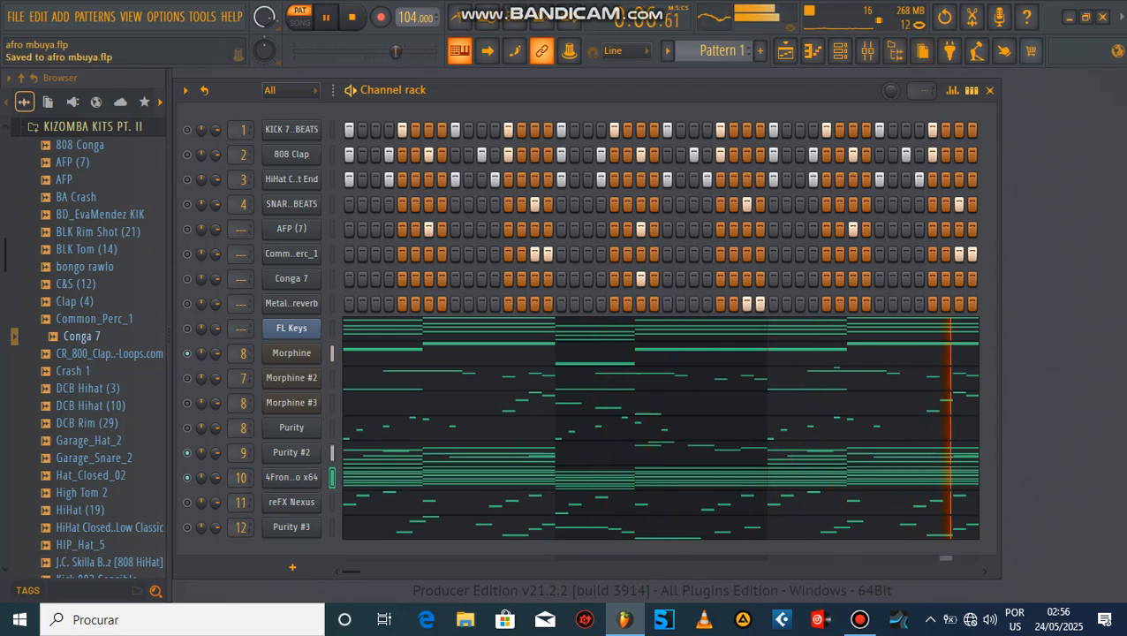
- Check the threshold and gain settings of the Fruity Compressor on mixer Insert 8
left_click(867, 51)
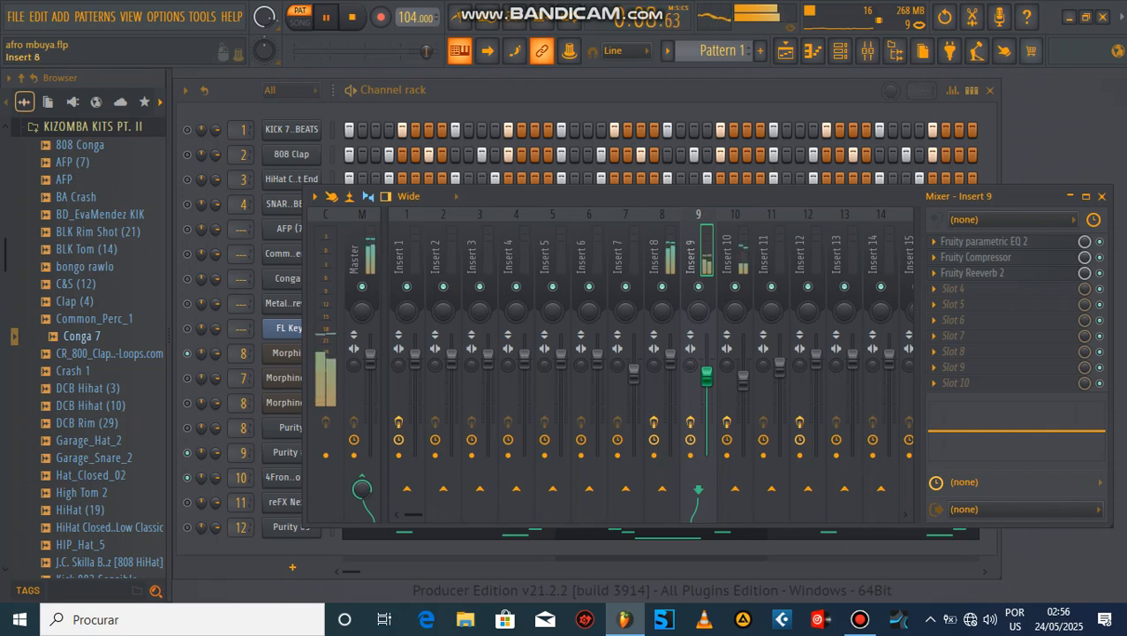
left_click(661, 256)
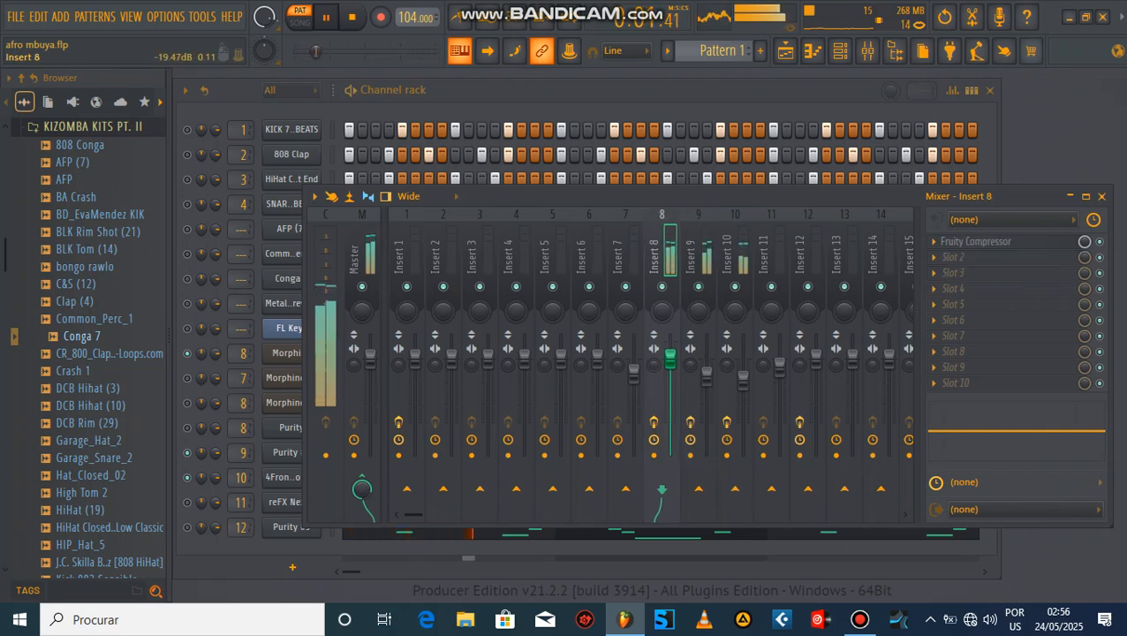
left_click_drag(743, 196, 698, 216)
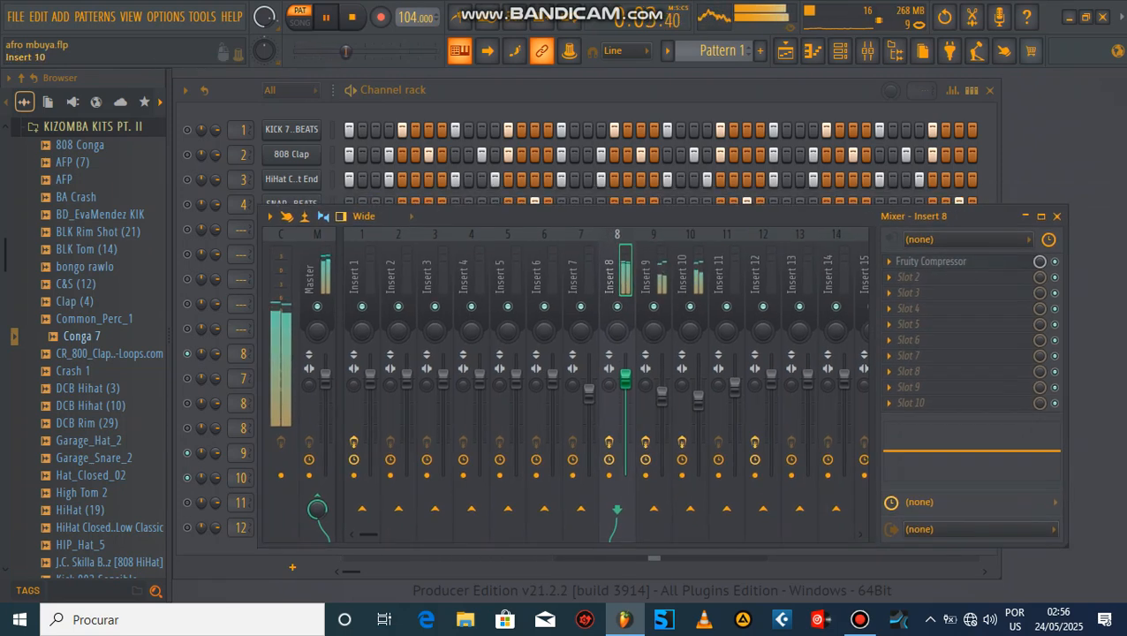
left_click(932, 262)
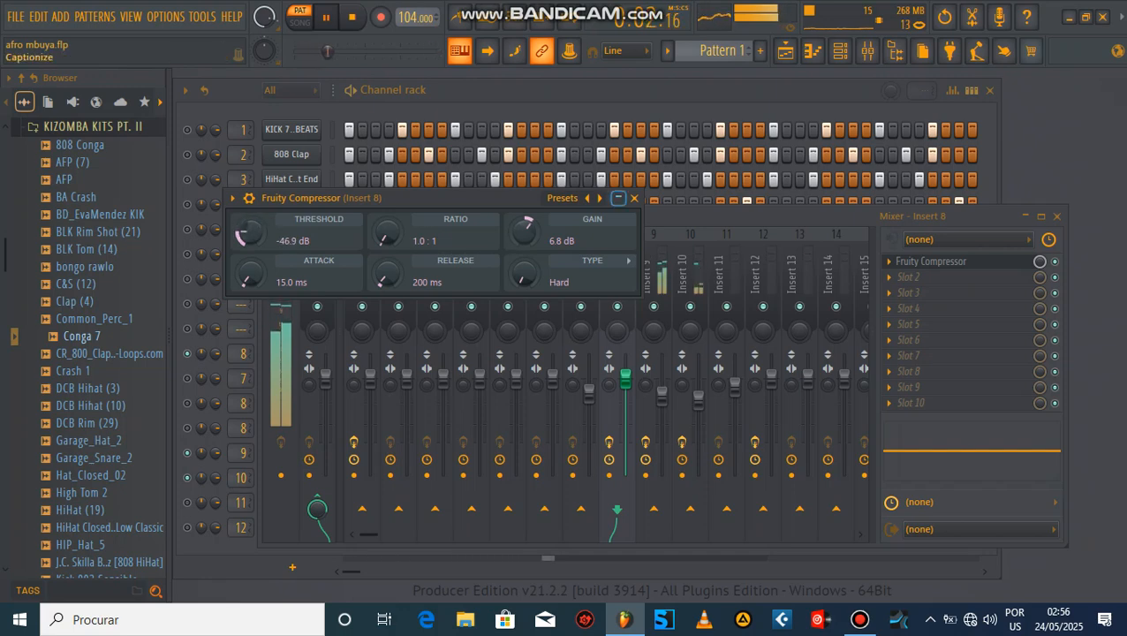
left_click(635, 198)
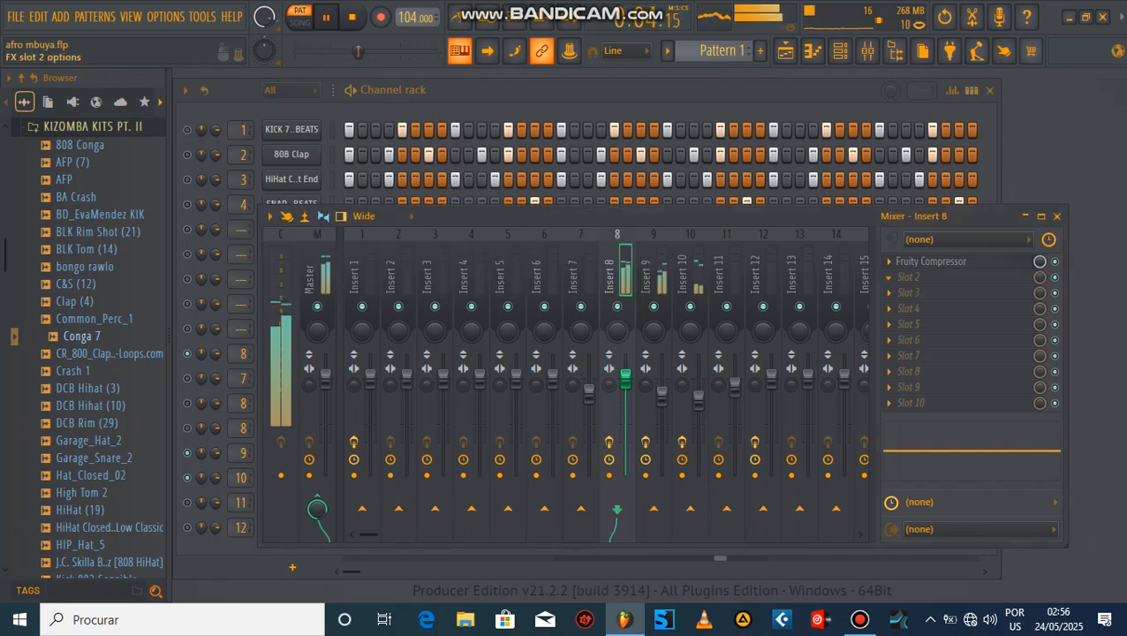
- Add Fruity Parametric EQ 2 to the second slot of Insert 8 and boost its low frequencies with band 1
left_click(889, 276)
left_click(603, 234)
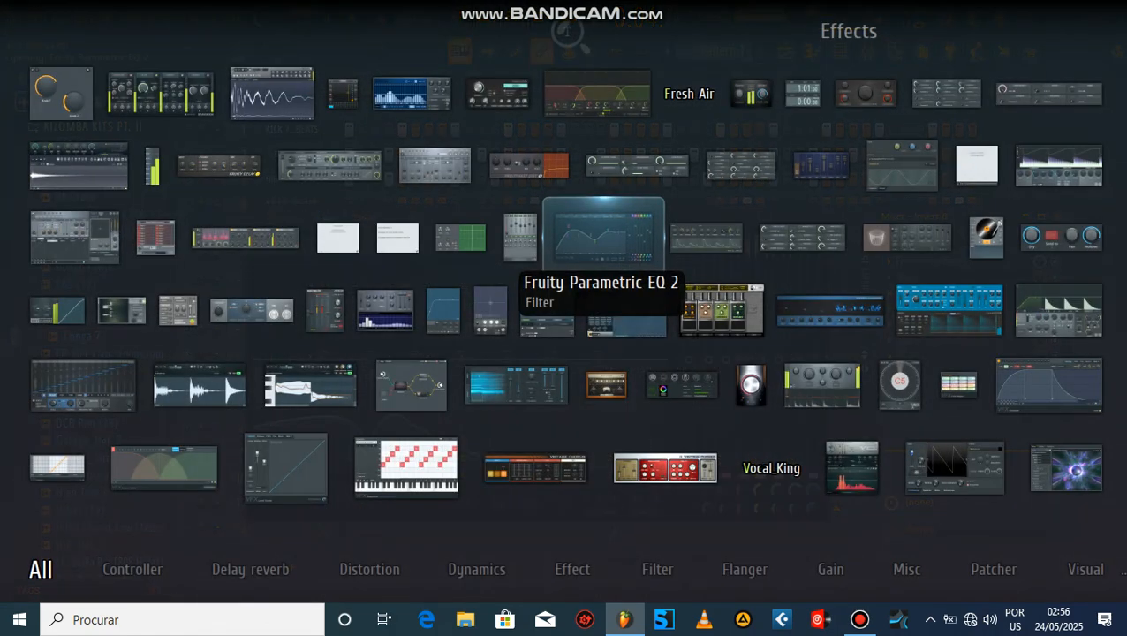
left_click(604, 232)
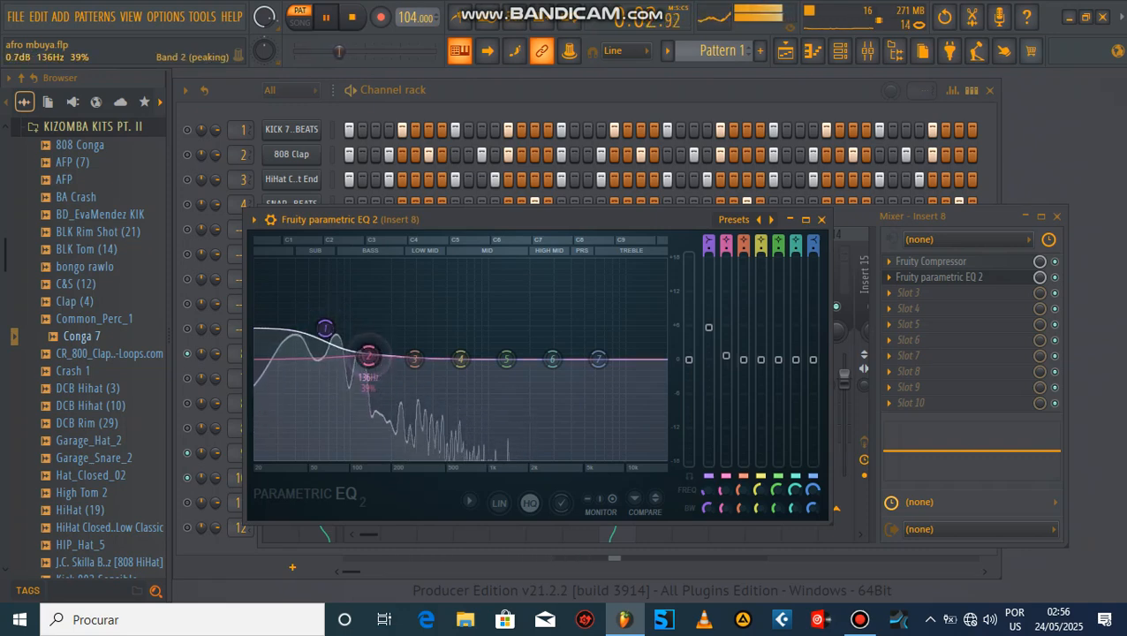
- Cut the high frequencies of Insert 8 by moving EQ band 7 to about 795 Hz and -17.9 dB, and close the mixer
left_click_drag(598, 357, 547, 458)
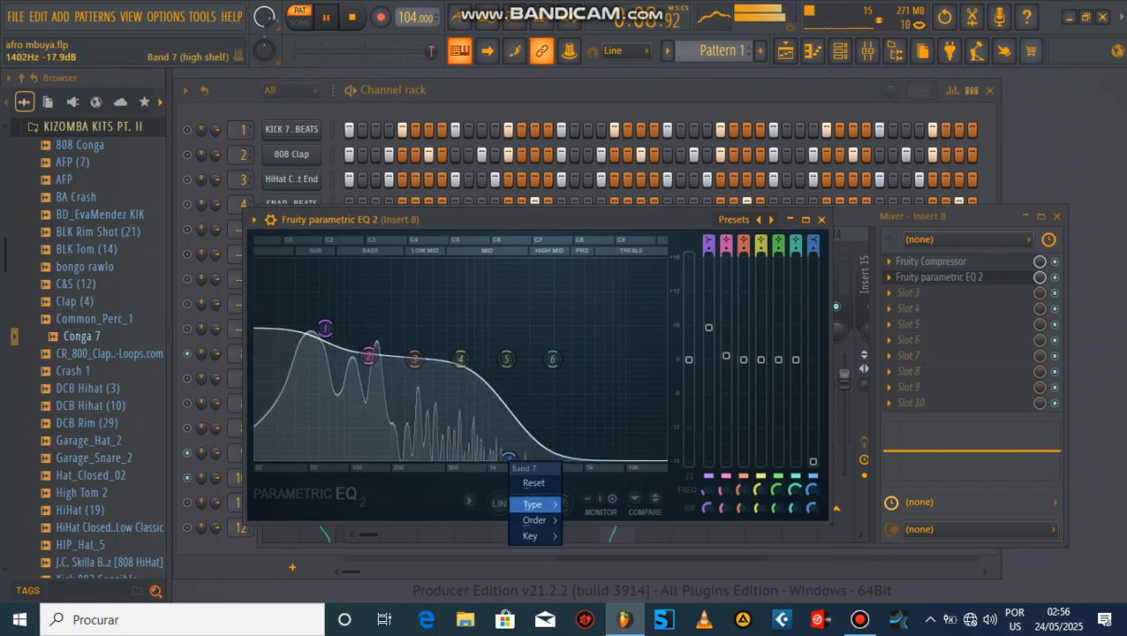
mouse_move(533, 504)
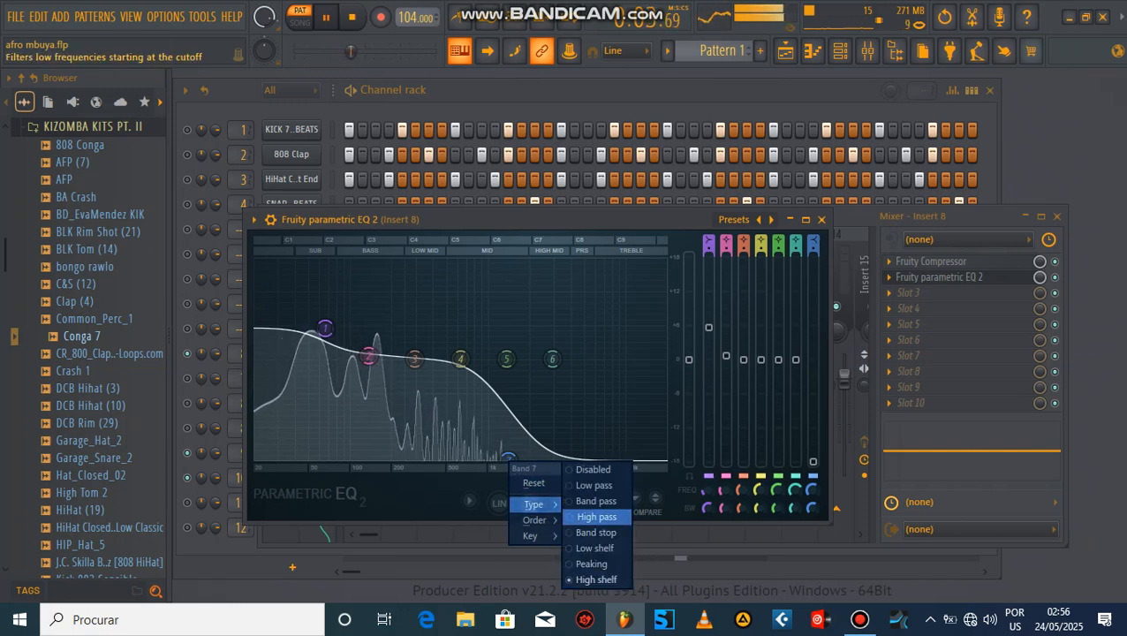
left_click(591, 516)
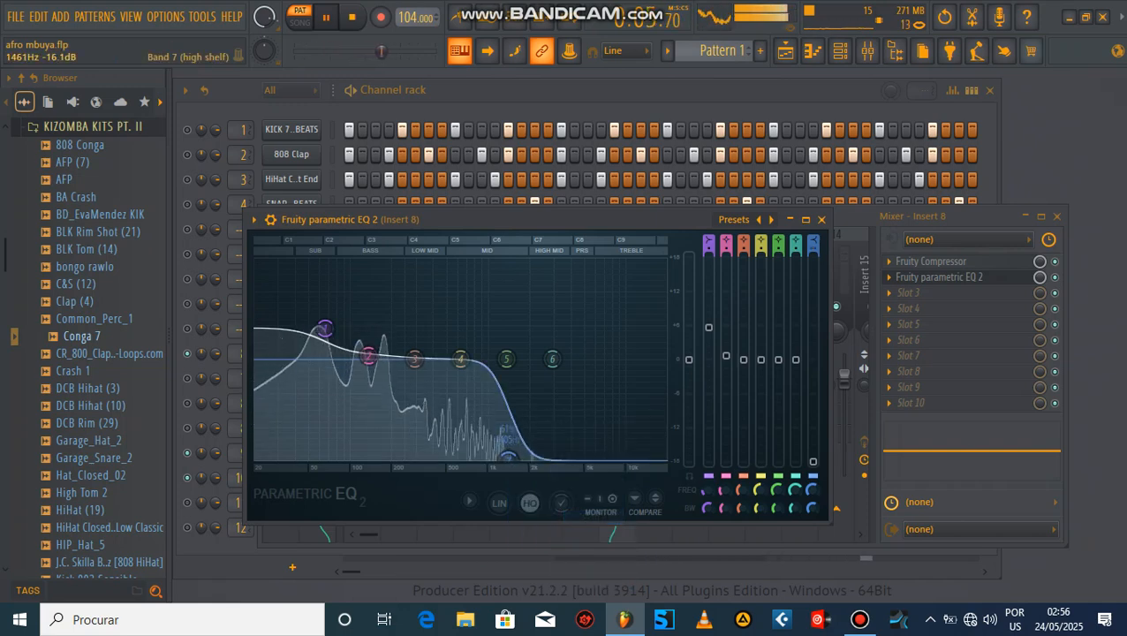
left_click_drag(476, 458, 474, 459)
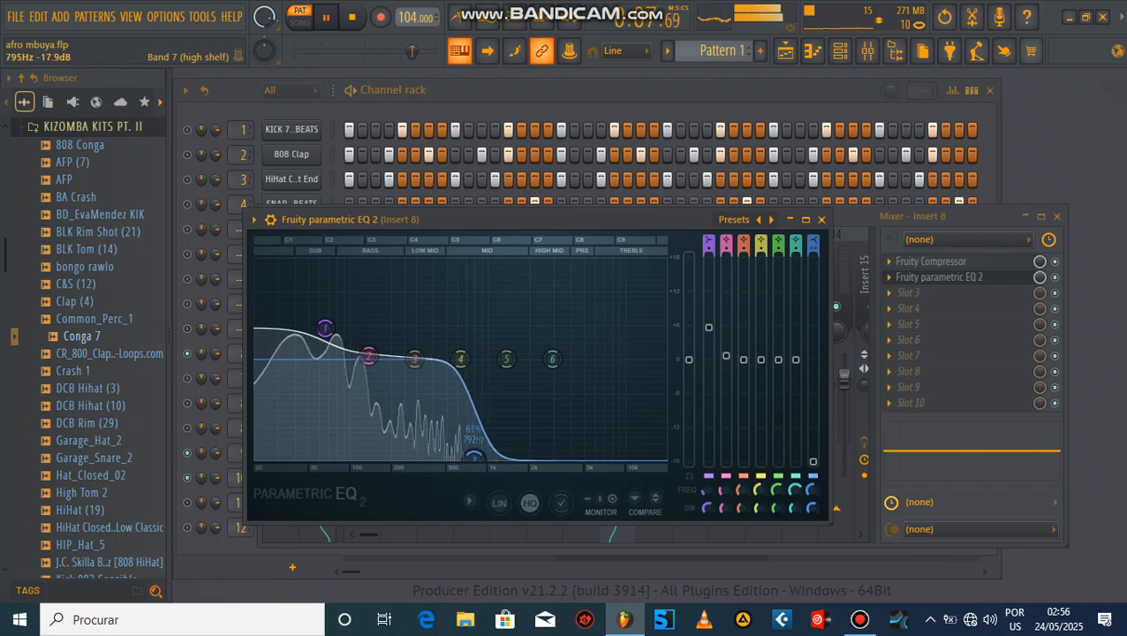
left_click(821, 219)
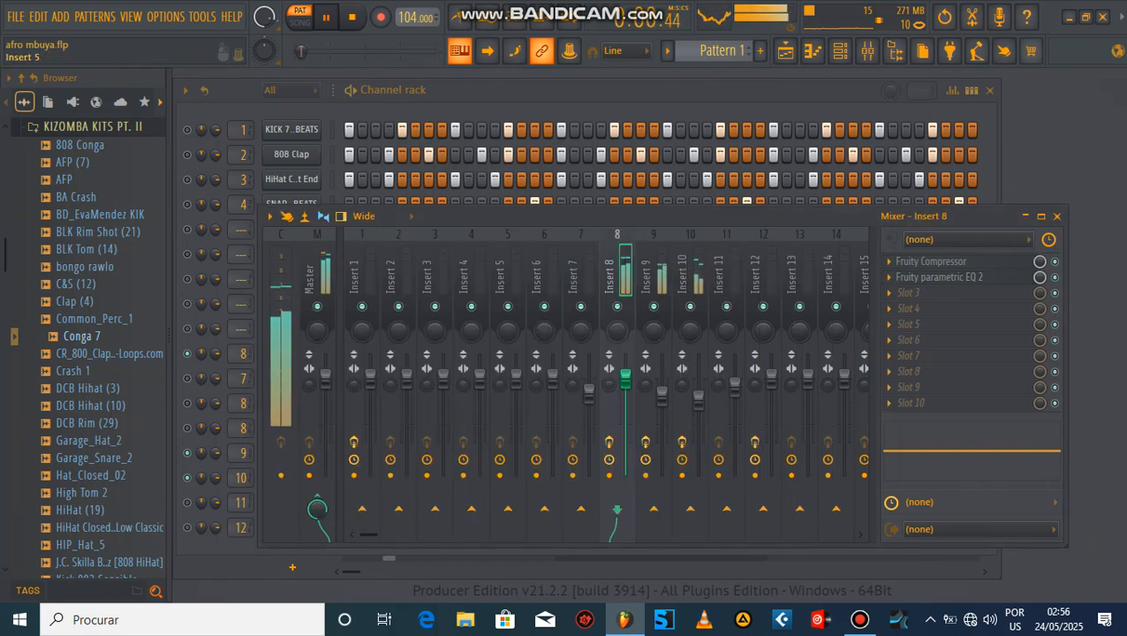
left_click(1056, 215)
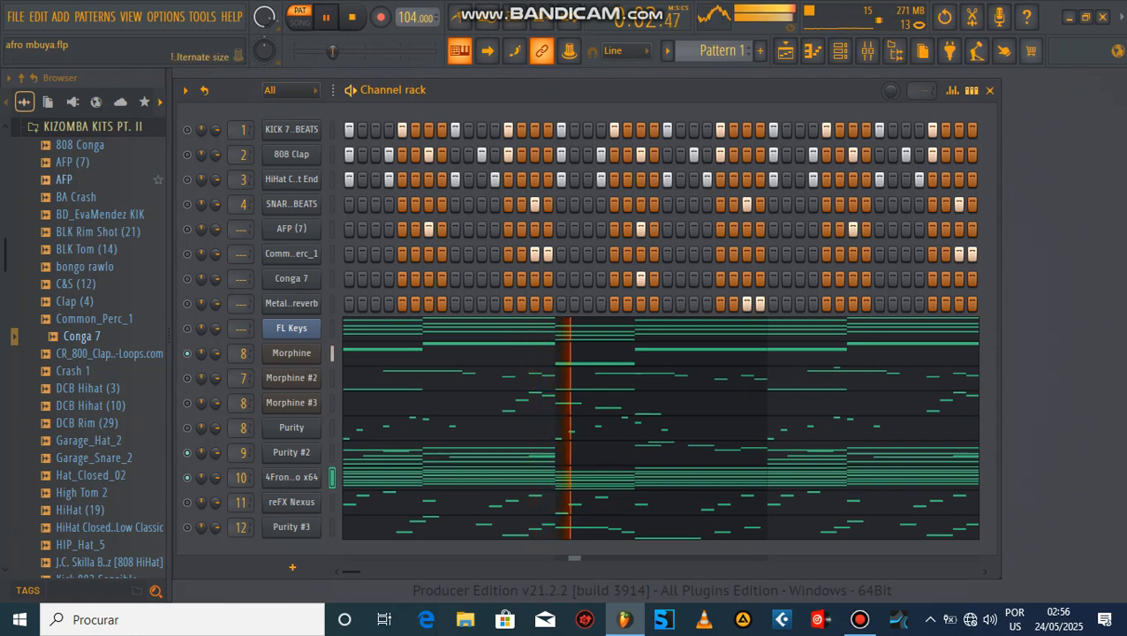
- Unmute the drum and percussion channels and lower the volume of mixer Insert 6 for FL Keys
left_click(186, 130)
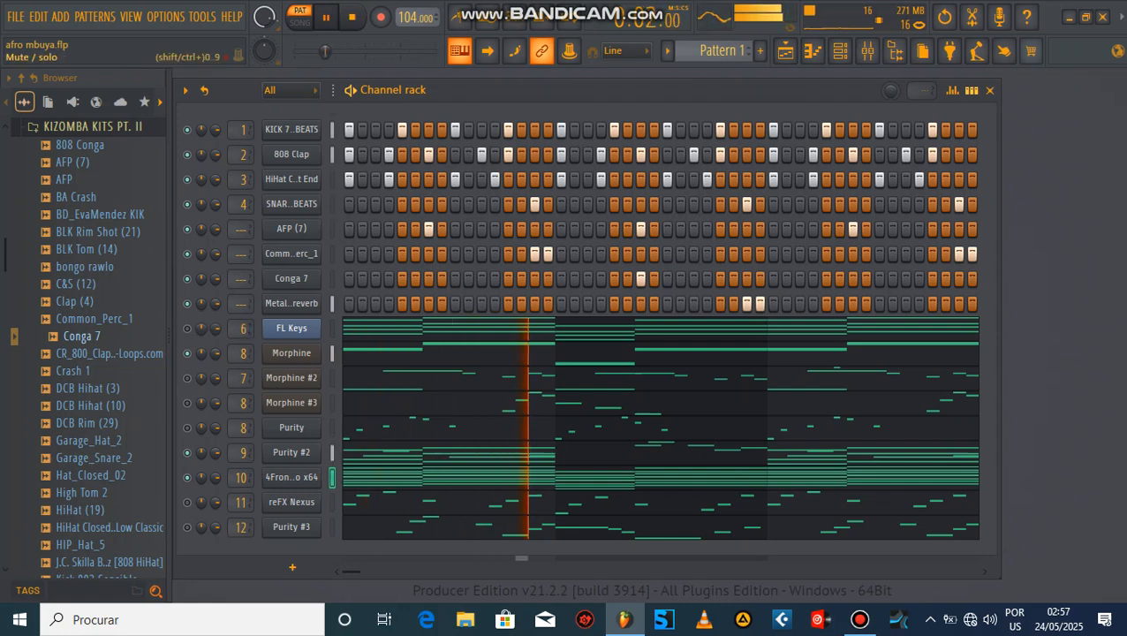
left_click(867, 51)
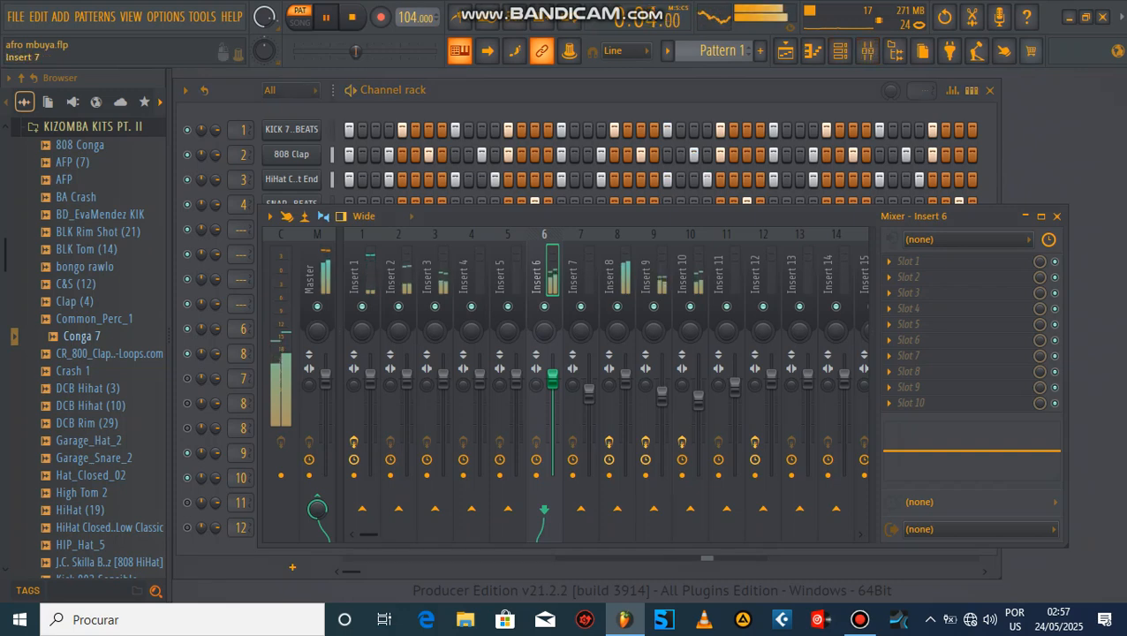
left_click_drag(385, 50, 401, 50)
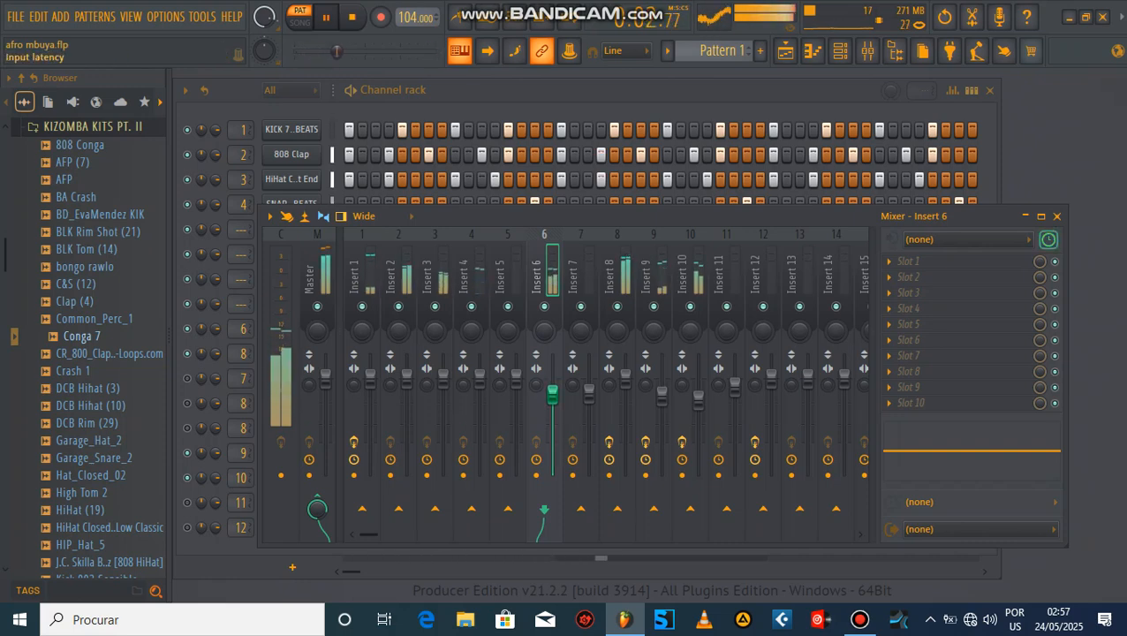
key("F9")
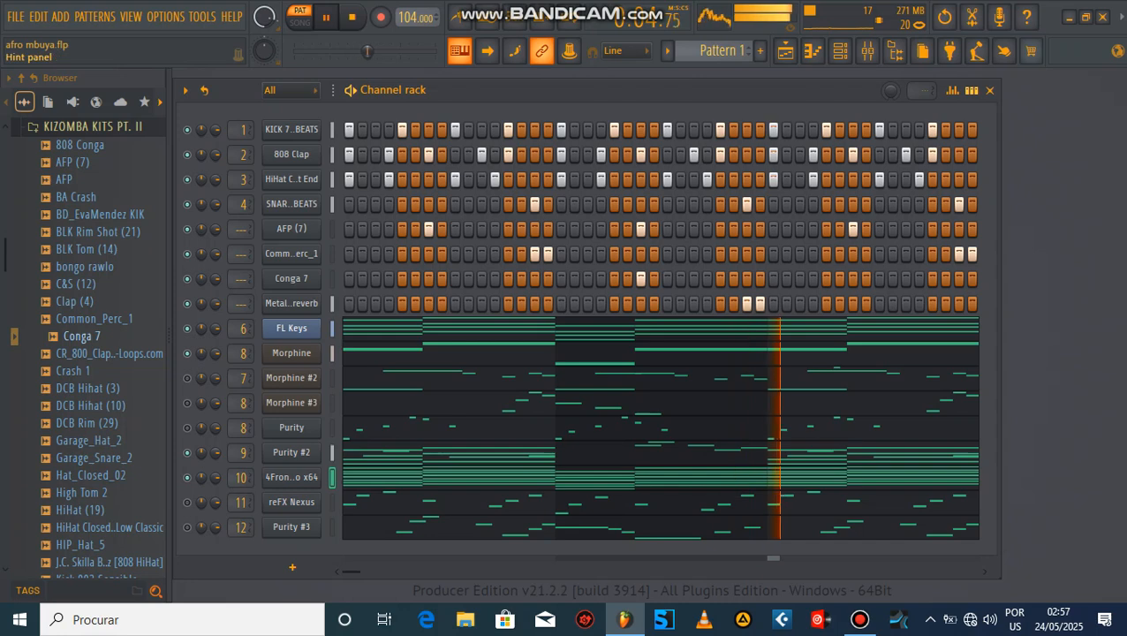
- Save the project and open the Purity #3 channel's notes in the piano roll
left_click(15, 17)
left_click(35, 91)
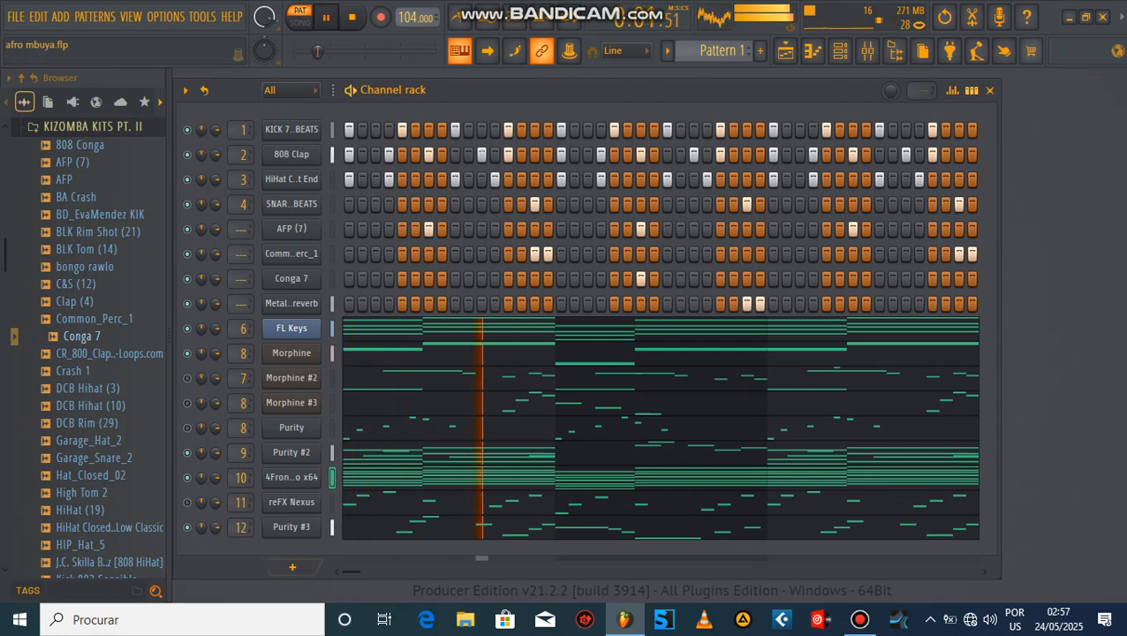
left_click(370, 527)
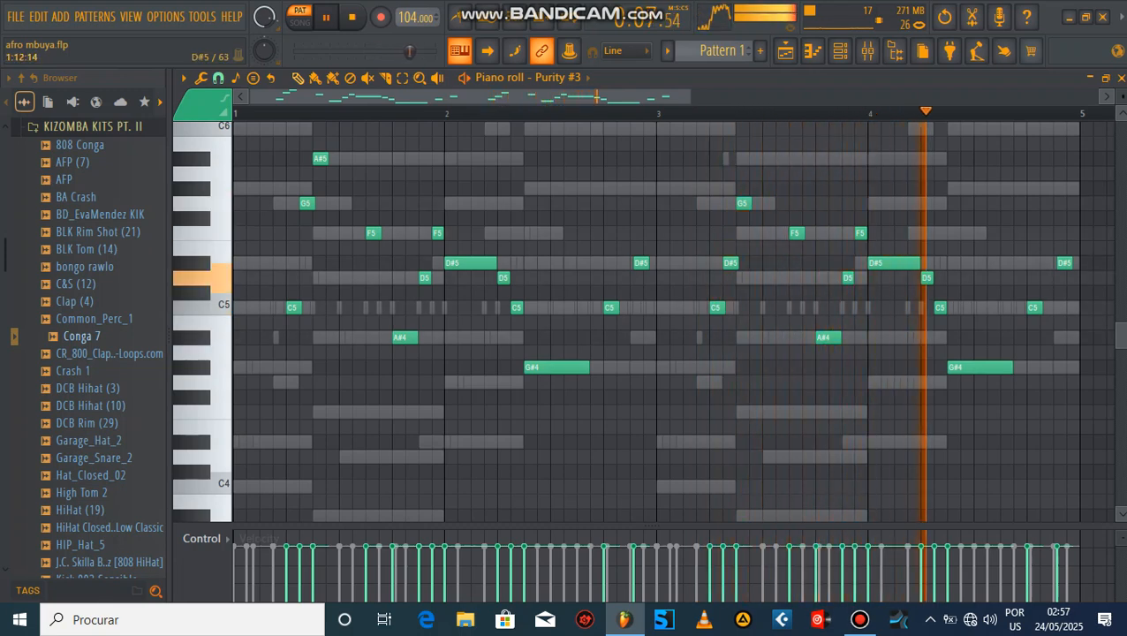
- Move the first three Purity #3 notes (C5, G5, A#5) to the start of bar 1 and raise the G5 to G#5
left_click_drag(341, 343, 251, 147)
left_click_drag(306, 204, 252, 203)
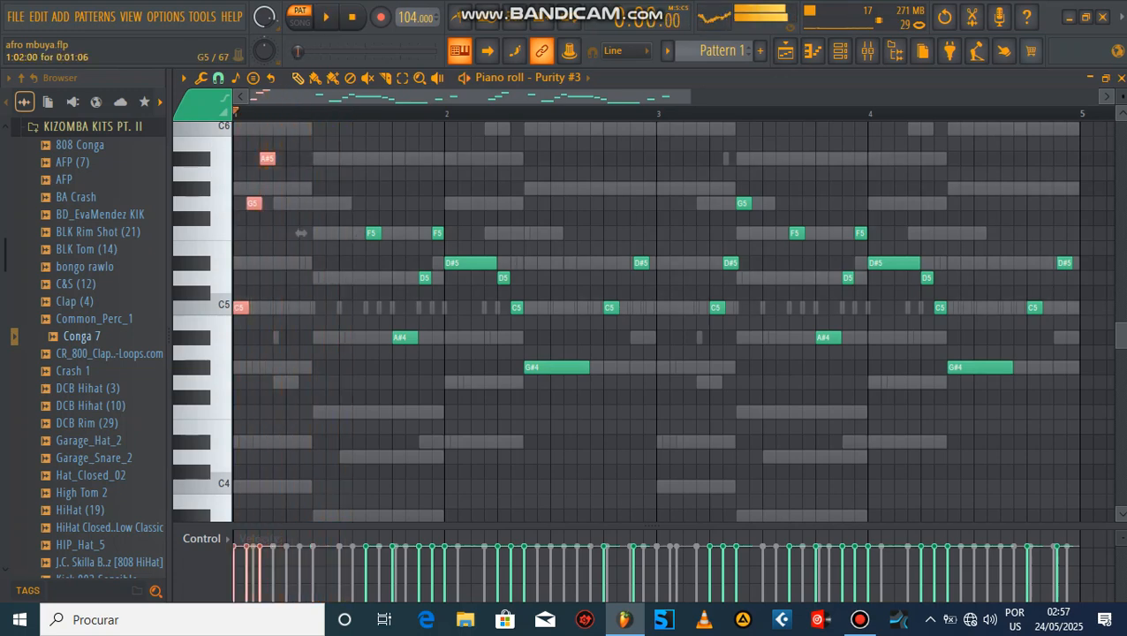
left_click(301, 232)
left_click_drag(254, 203, 250, 189)
key("space")
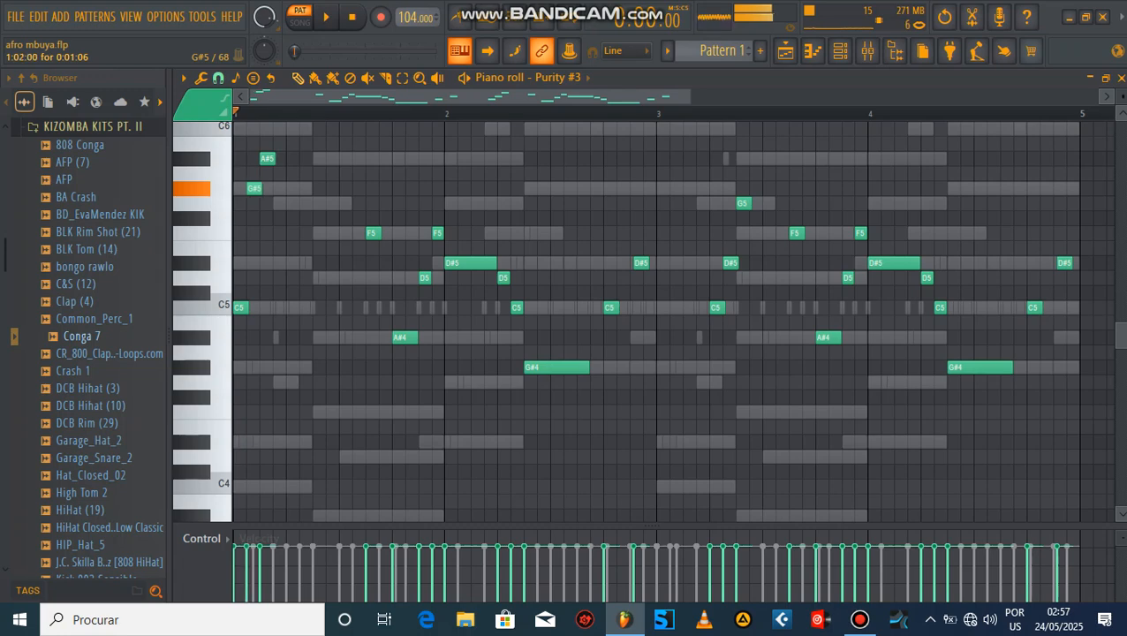
key("space")
scroll(653, 318, "up", 3)
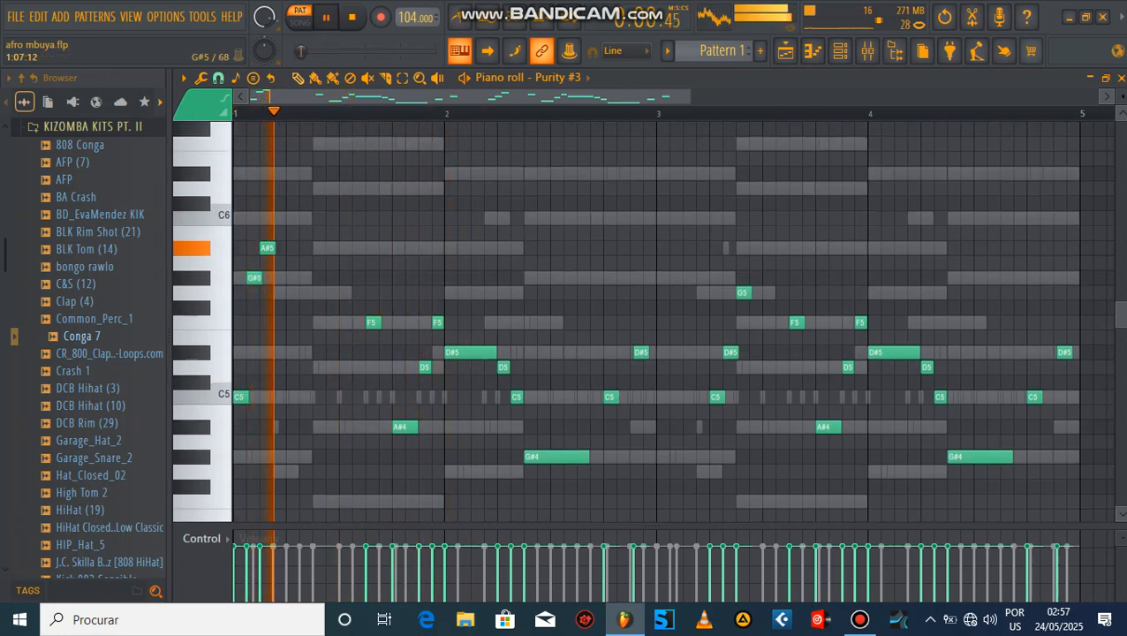
- Add a short G5 note at 1:07:00 following the opening A#5 and play the phrase from the start
key("space")
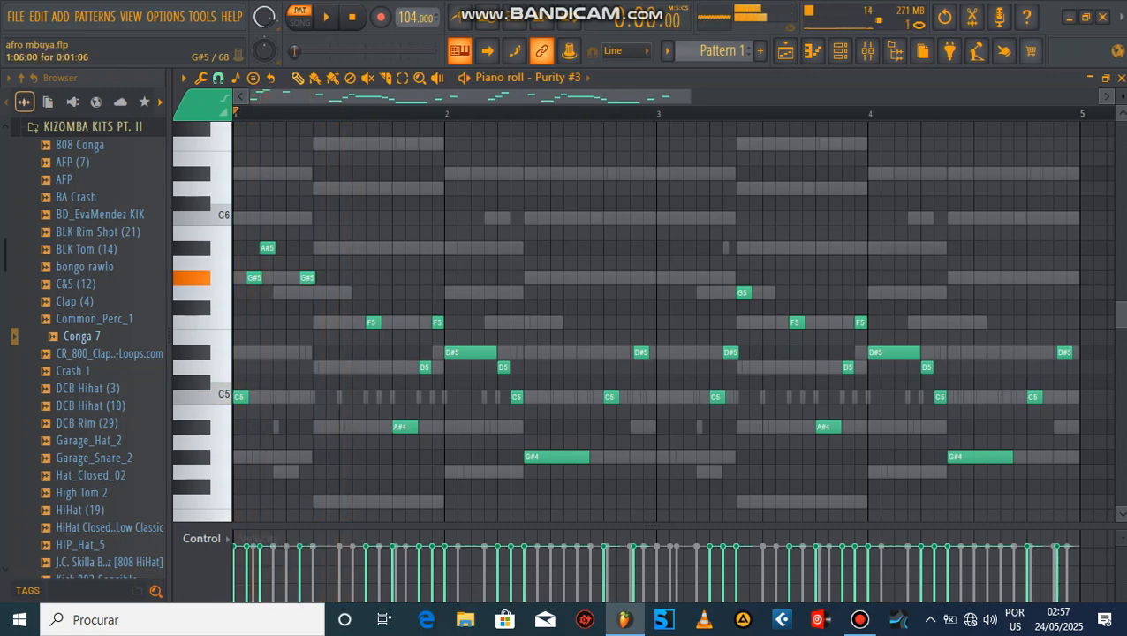
key("space")
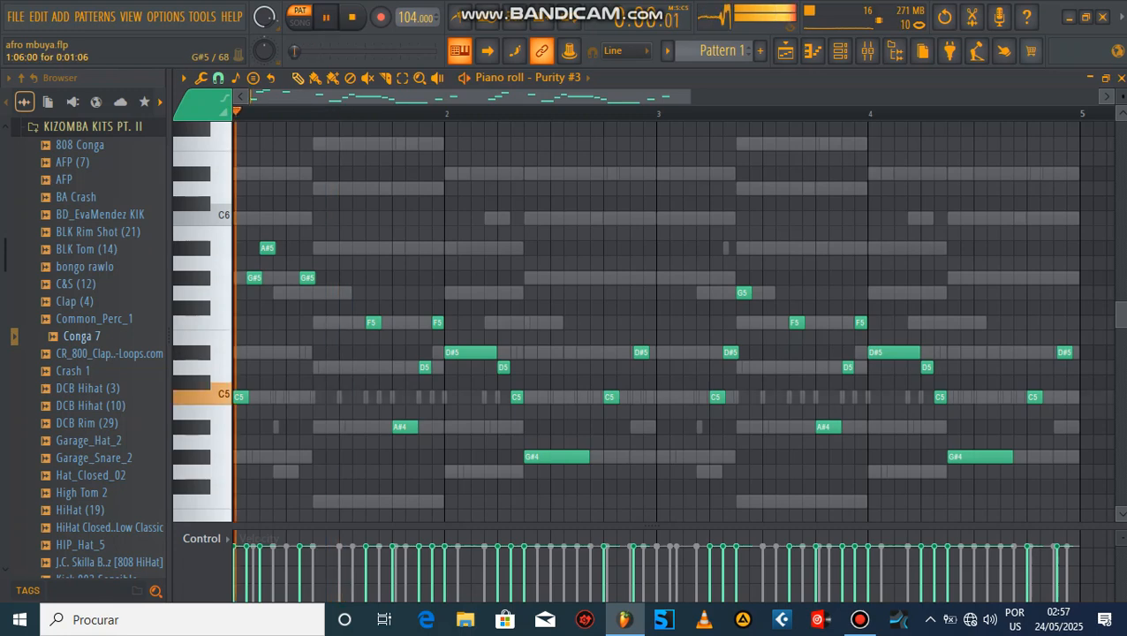
left_click_drag(320, 277, 320, 292)
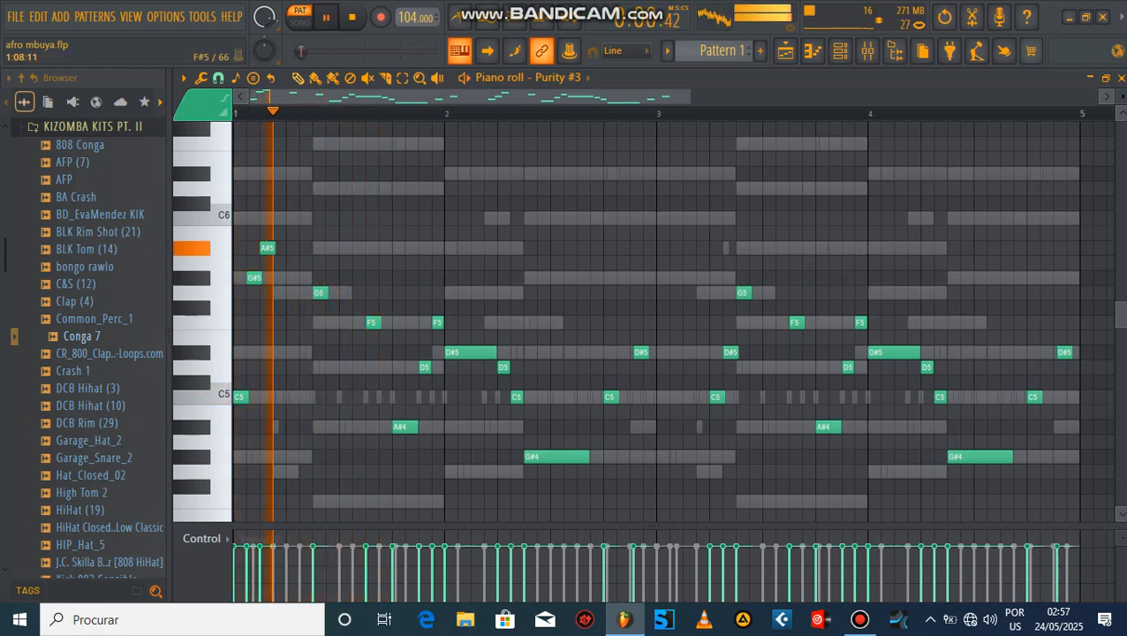
key("space")
key("space")
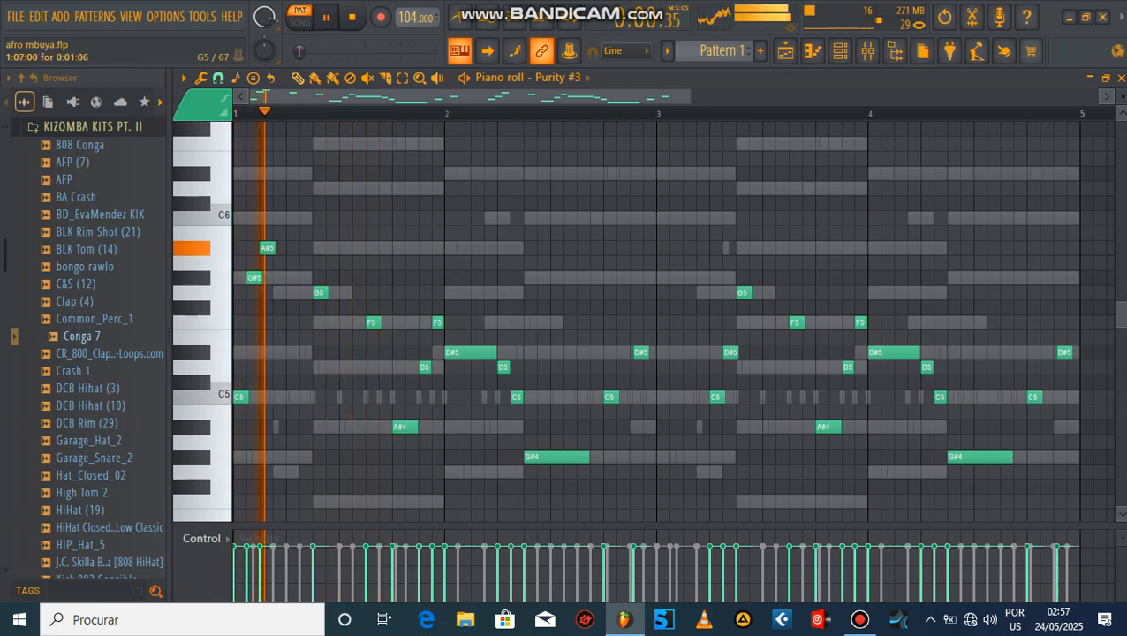
- Lengthen the G5 note in bar 1, add a D5 note at 1:08:18 following it, and replay the phrase
left_click_drag(334, 293, 338, 292)
key("space")
key("space")
left_click(338, 367)
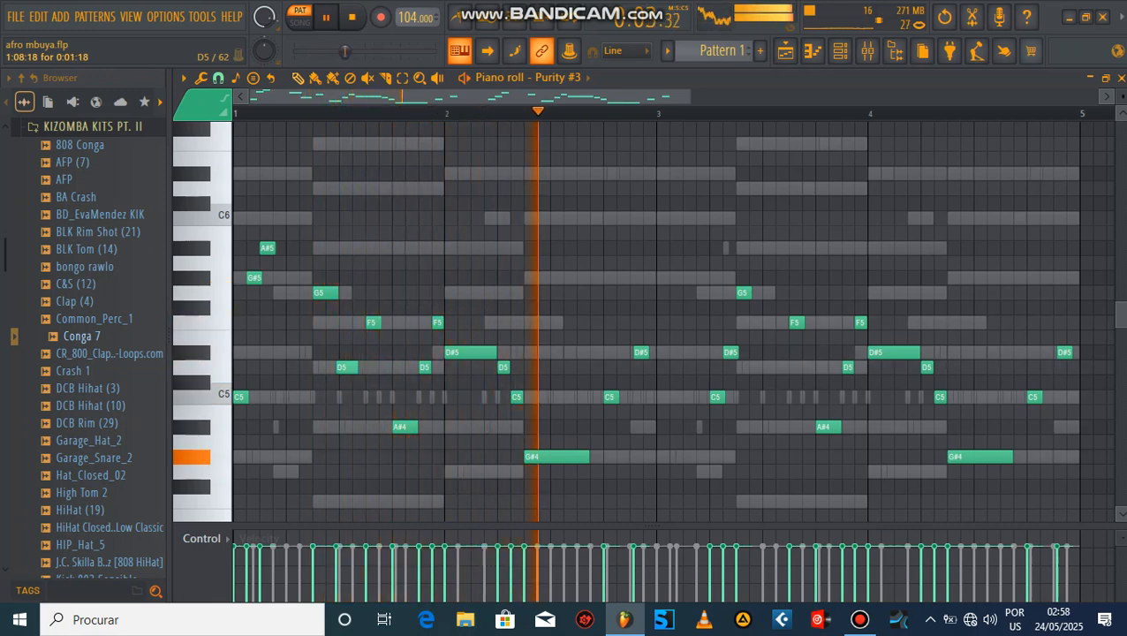
- Replace the C5, D#5 and G5 notes in bar 3 with a copy of the opening C5, G#5, A#5, G5, D5 phrase, starting at bar 3
left_click_drag(675, 274, 766, 416)
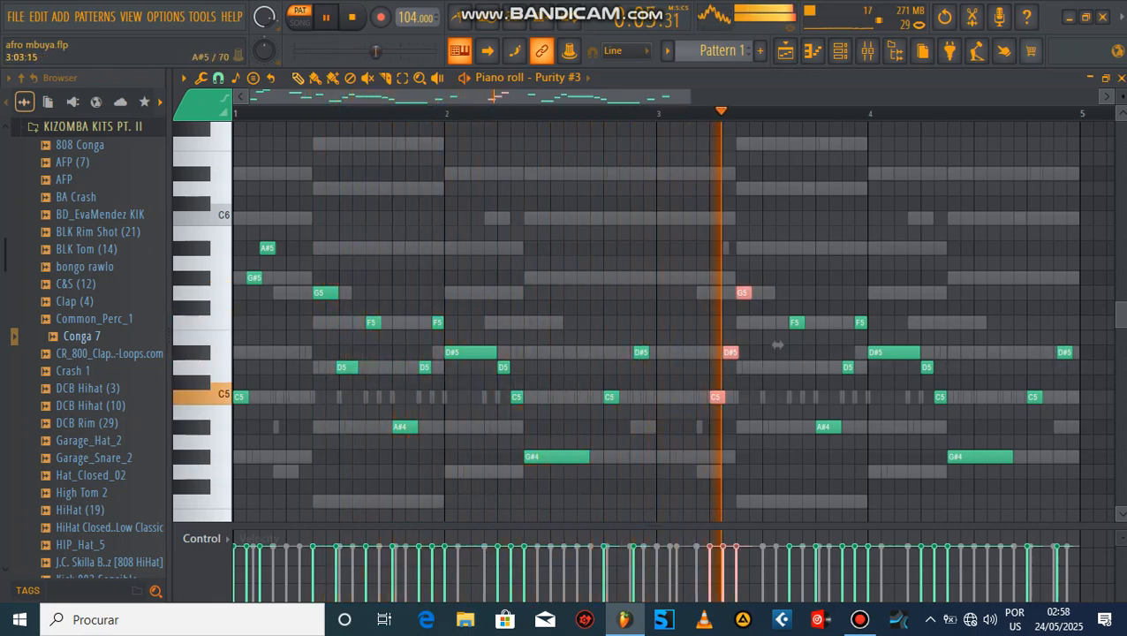
key("Delete")
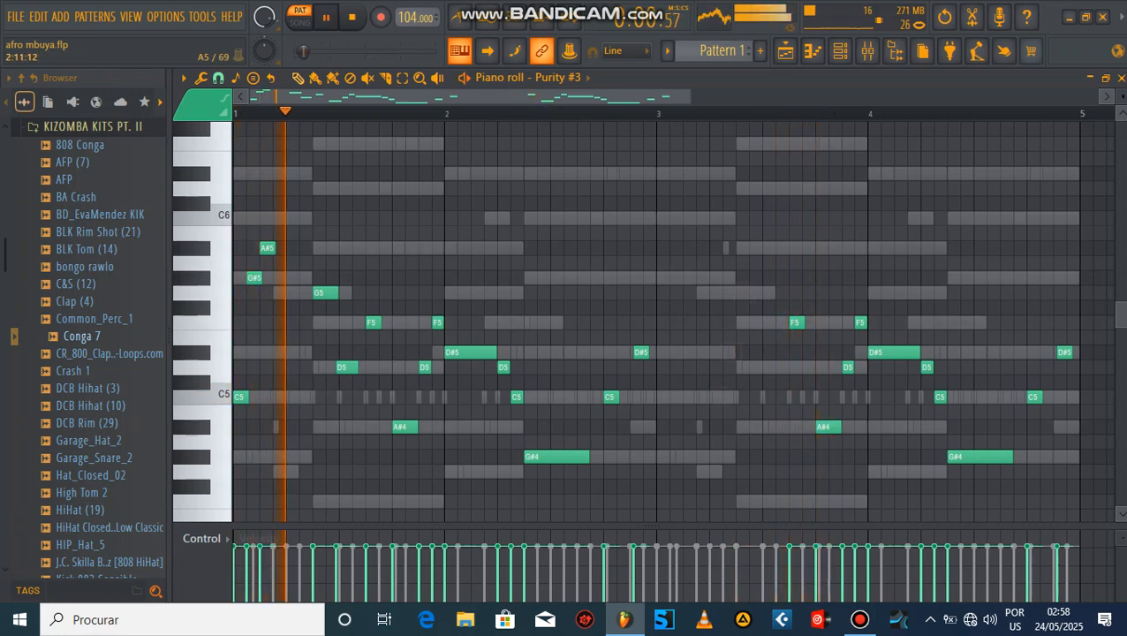
left_click_drag(257, 302, 692, 278)
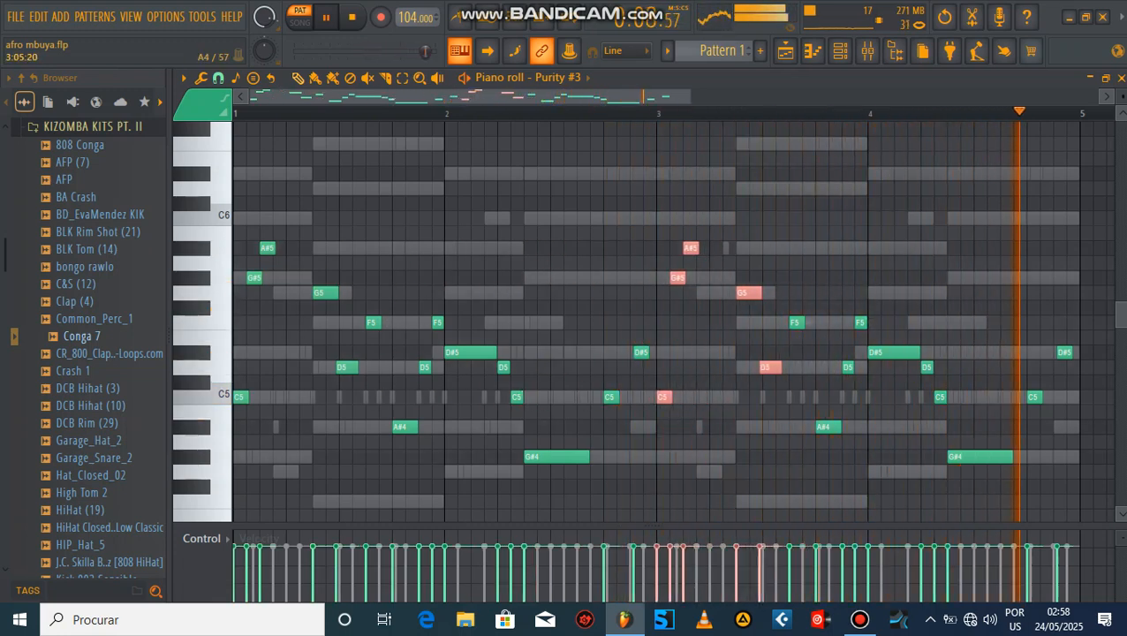
key("ctrl+d")
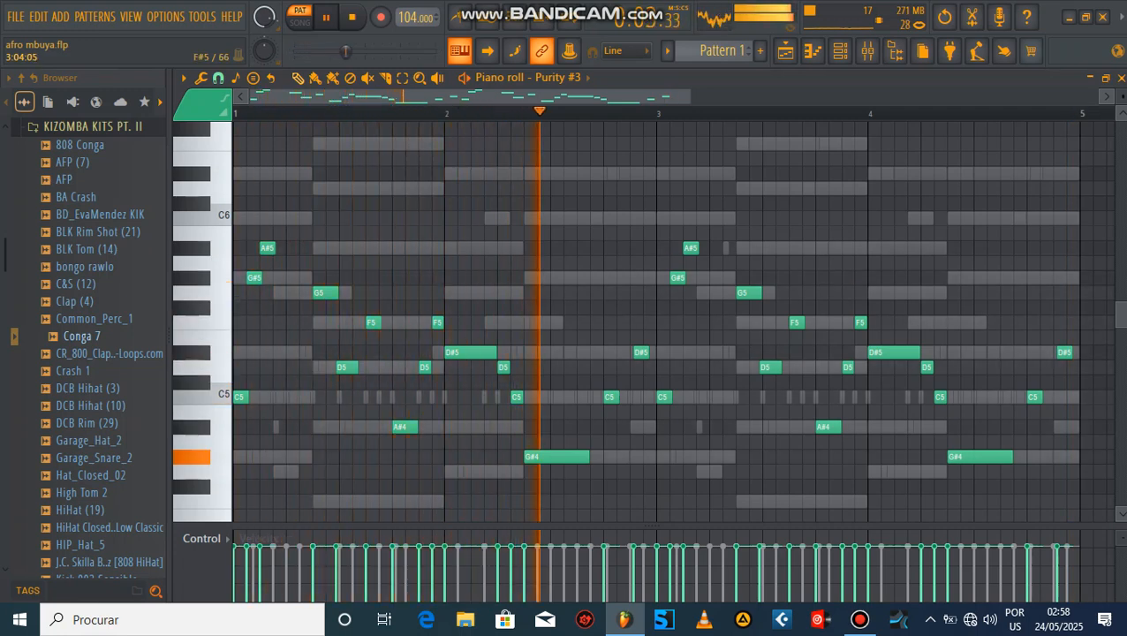
- Lower the A#5 in bar 3's copied phrase to G5 and its following longer G5 to F5 while listening to the melody
mouse_move(691, 247)
left_mouse_down()
mouse_move(691, 219)
mouse_move(690, 248)
left_mouse_up()
key("space")
key("space")
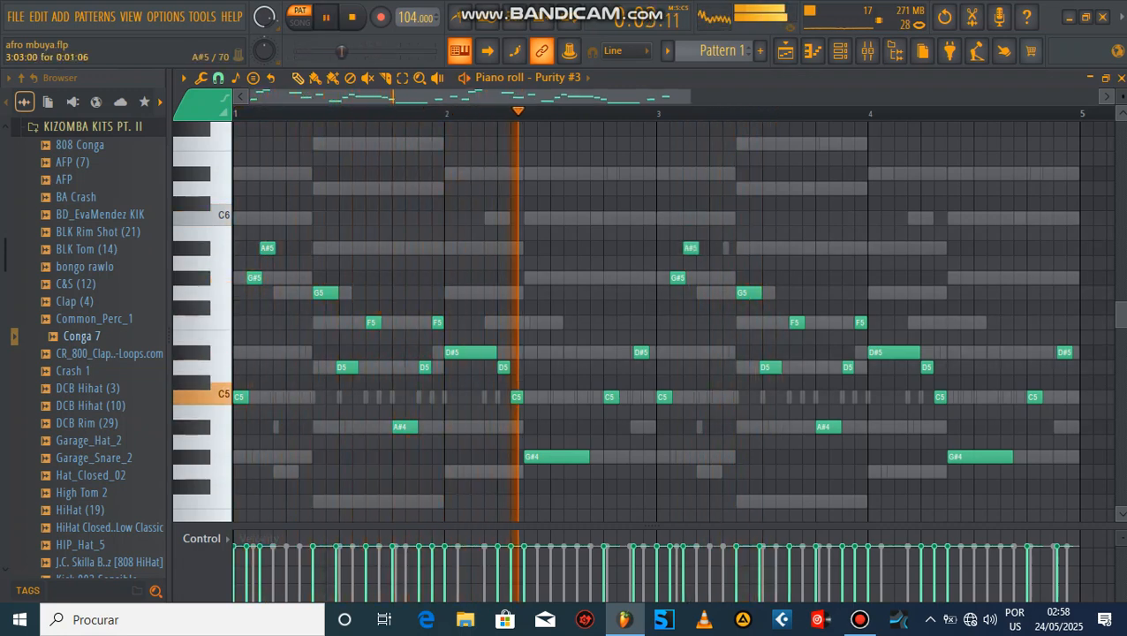
left_click_drag(691, 249, 690, 293)
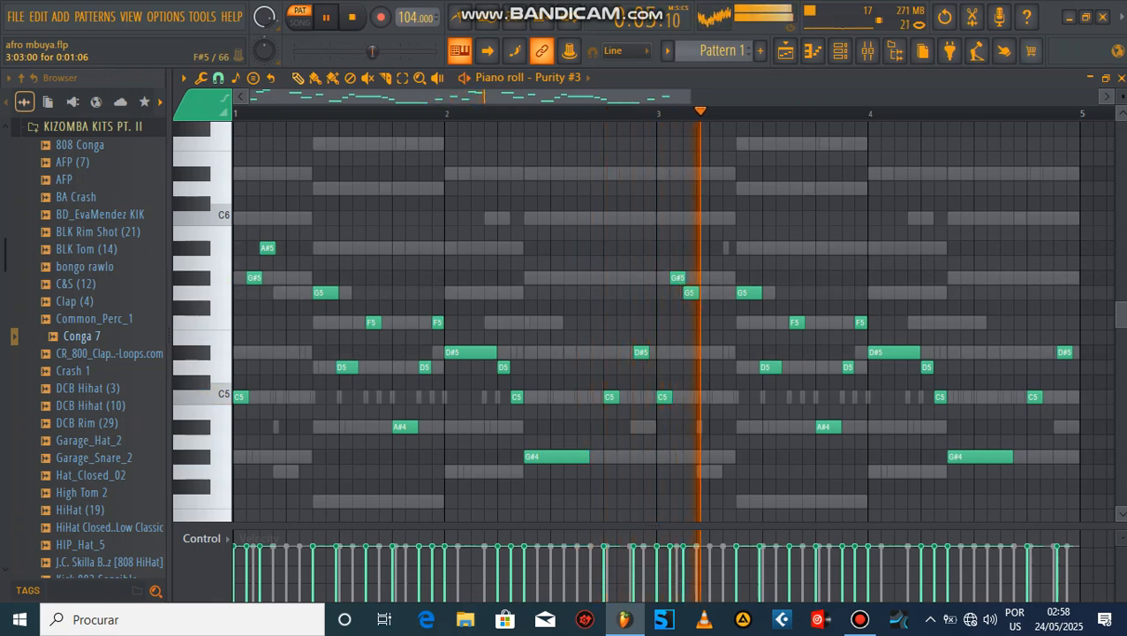
left_click_drag(748, 293, 748, 322)
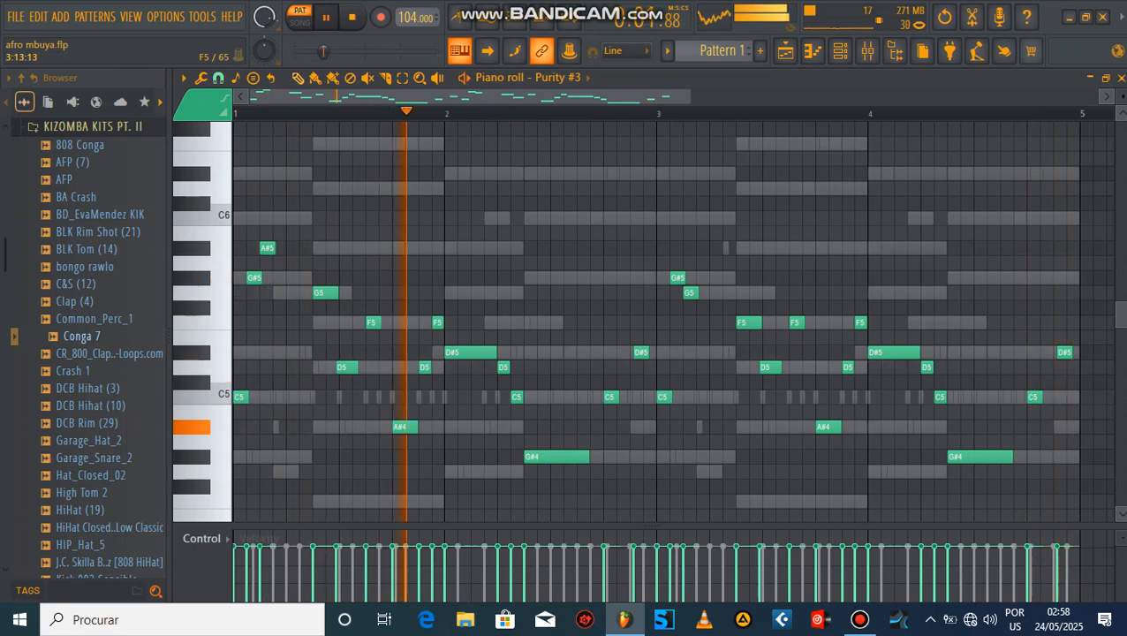
- Return to the channel rack, solo the KICK 7 channel, and review its notes in the piano roll
key("Escape")
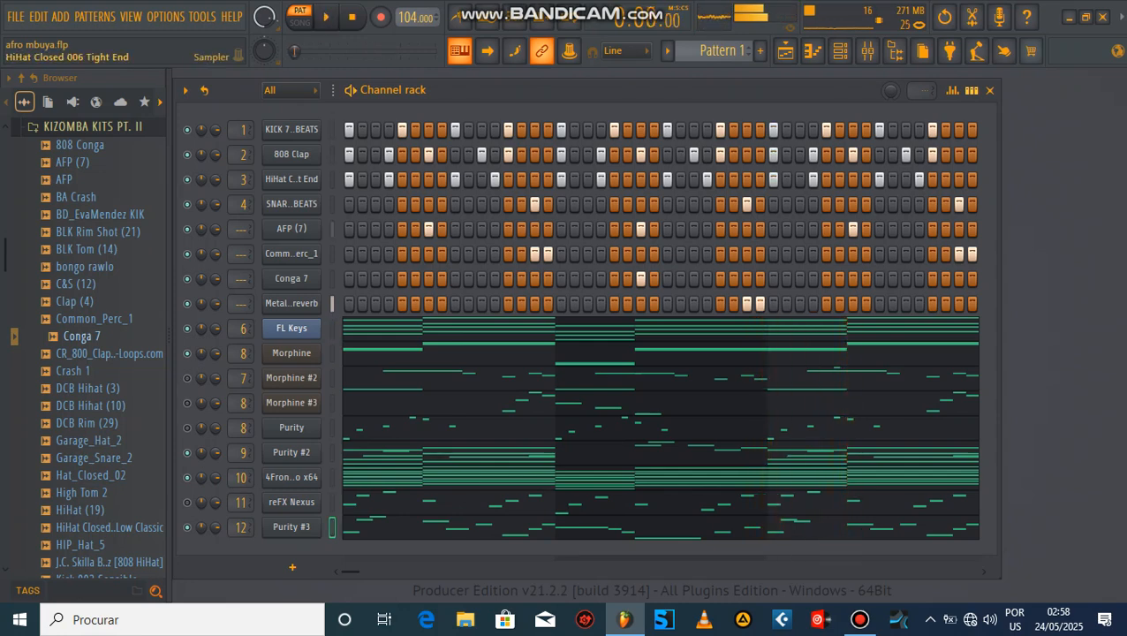
right_click(186, 130)
left_click(211, 140)
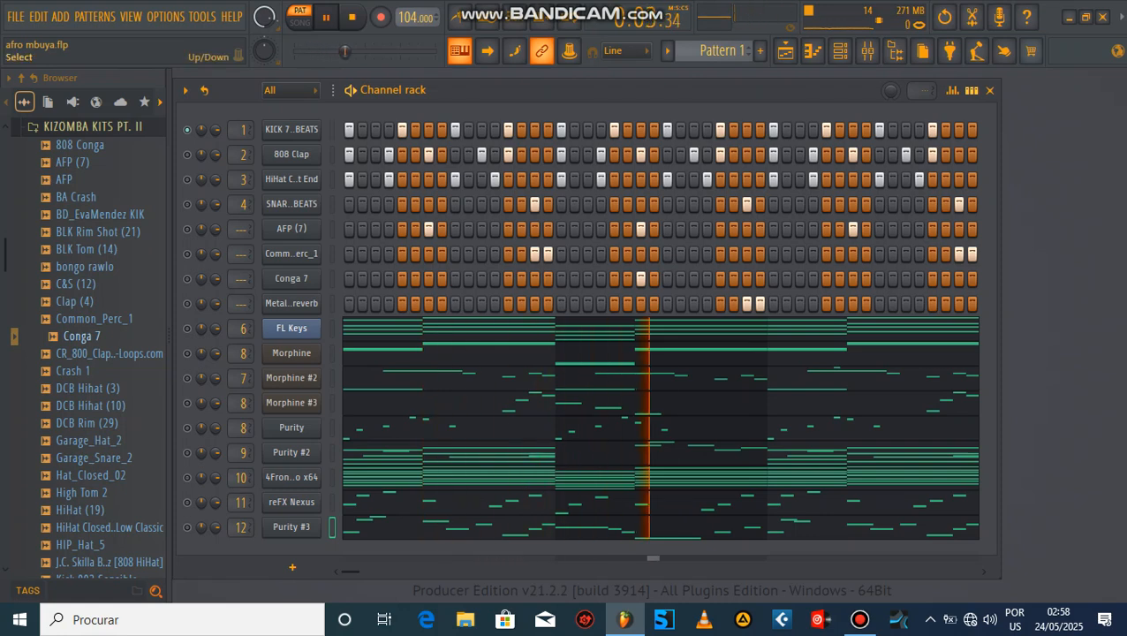
right_click(313, 128)
left_click(353, 128)
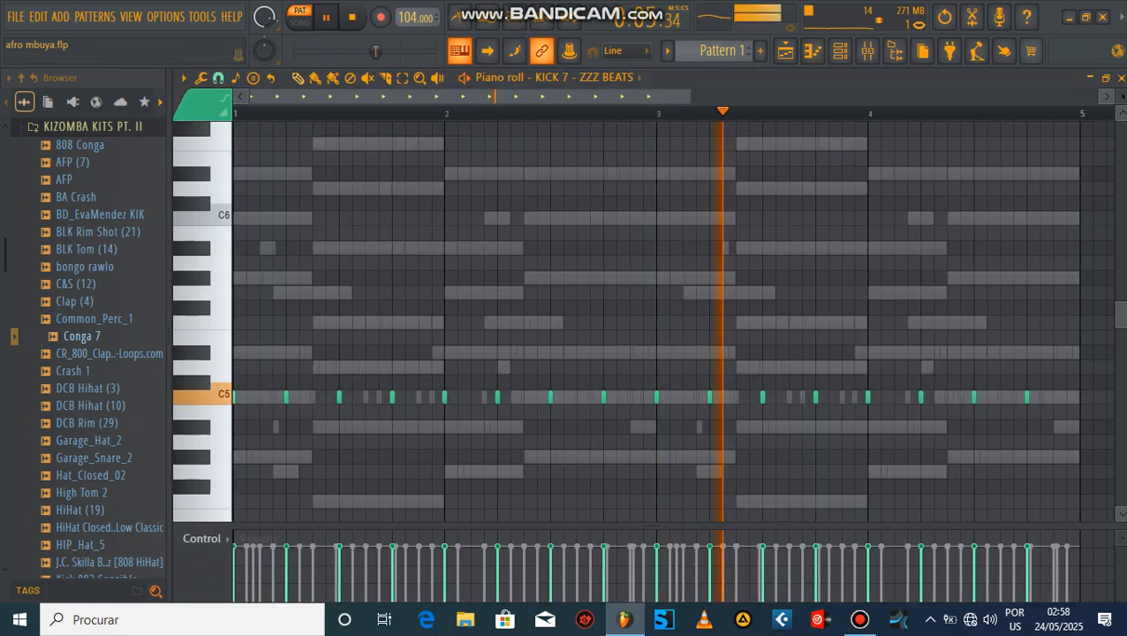
left_click(1118, 78)
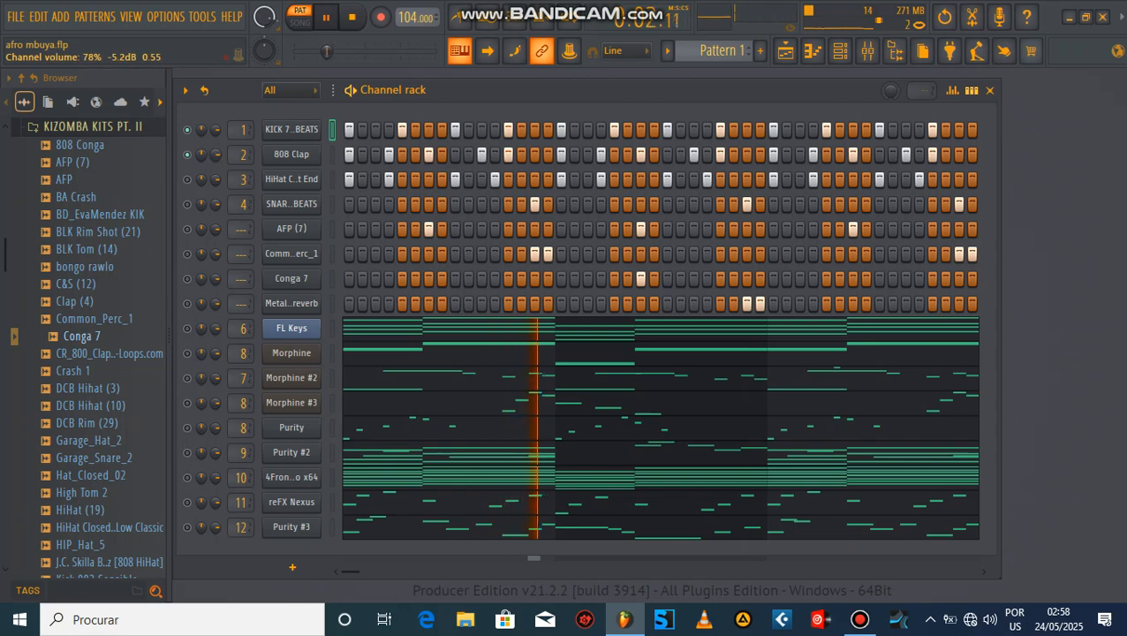
- Replace the 808 Clap sample with BLK Rim Shot (21) and unmute the hi-hat, snare, AFP (7) and common percussion channels
left_click(94, 249)
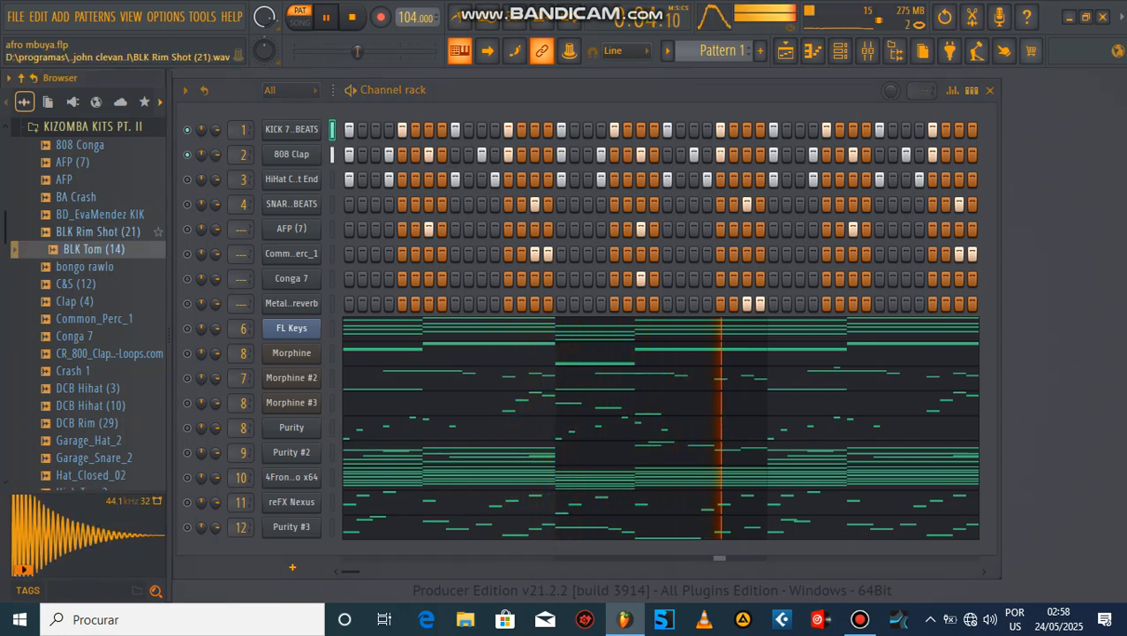
left_click(97, 231)
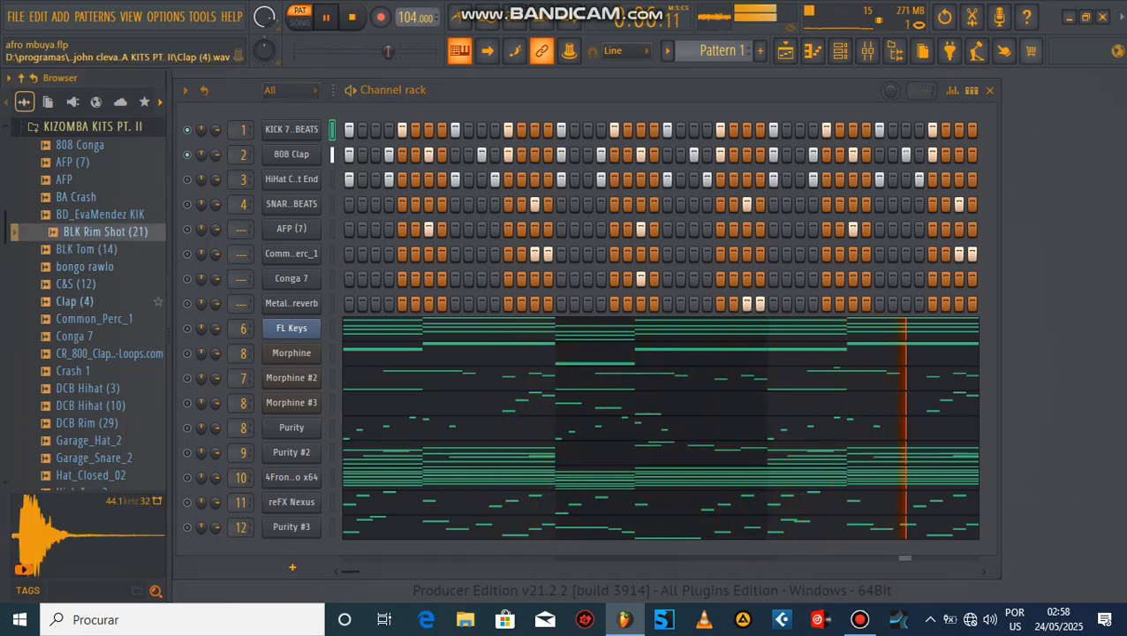
left_click_drag(97, 231, 291, 153)
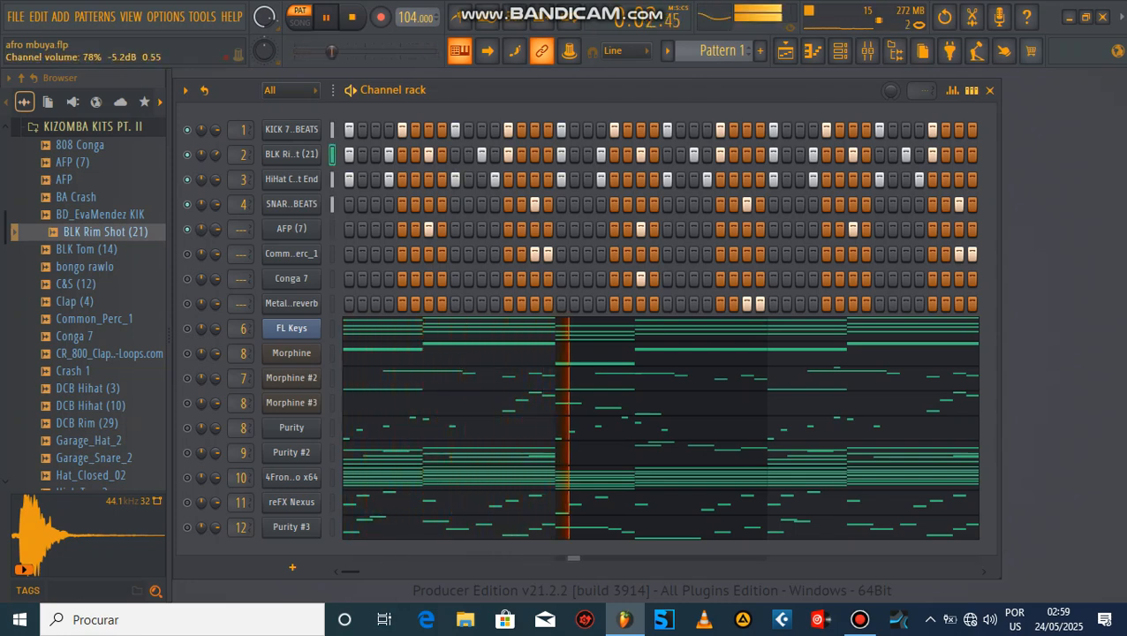
left_click(187, 255)
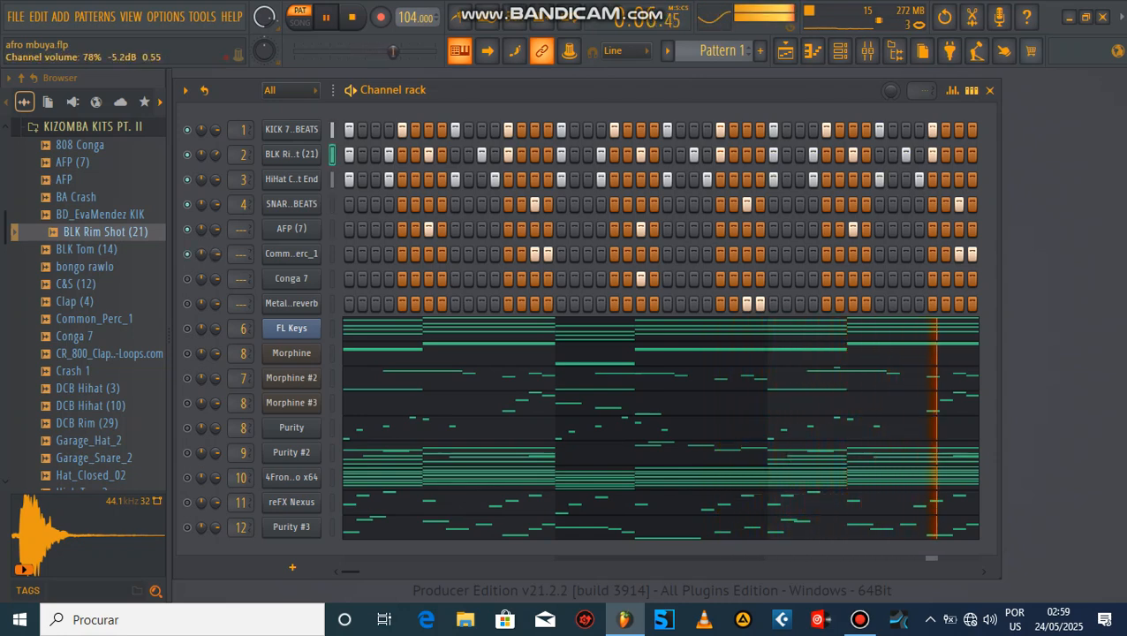